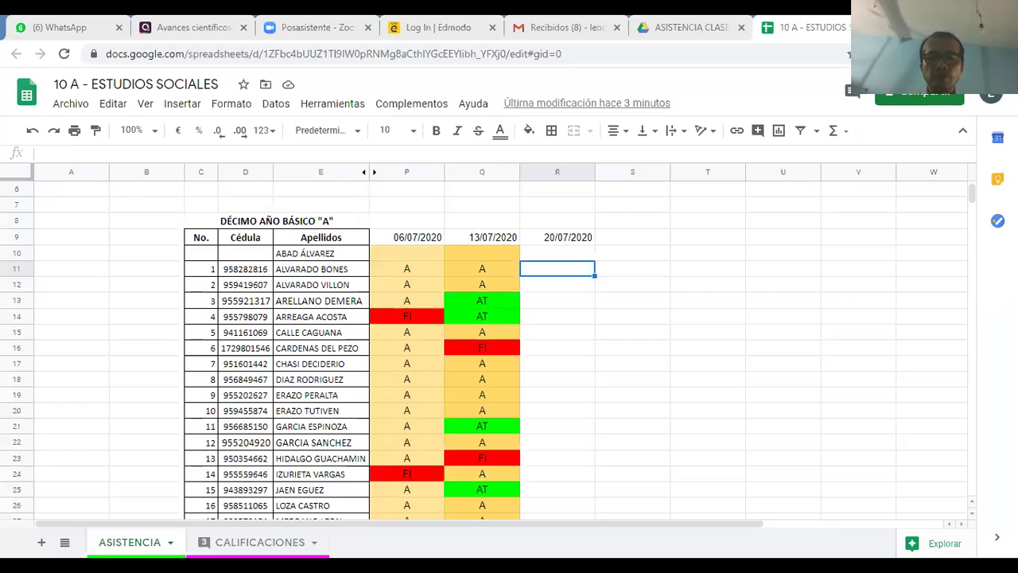
Step: Unhide columns F to O in the attendance sheet and hide the same columns again
left_click(561, 255)
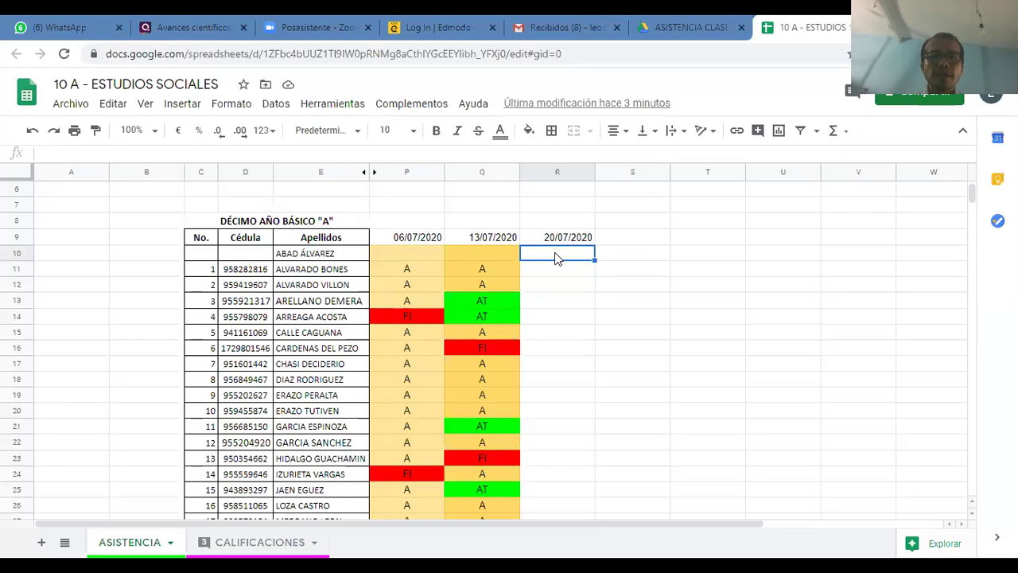
left_click(375, 173)
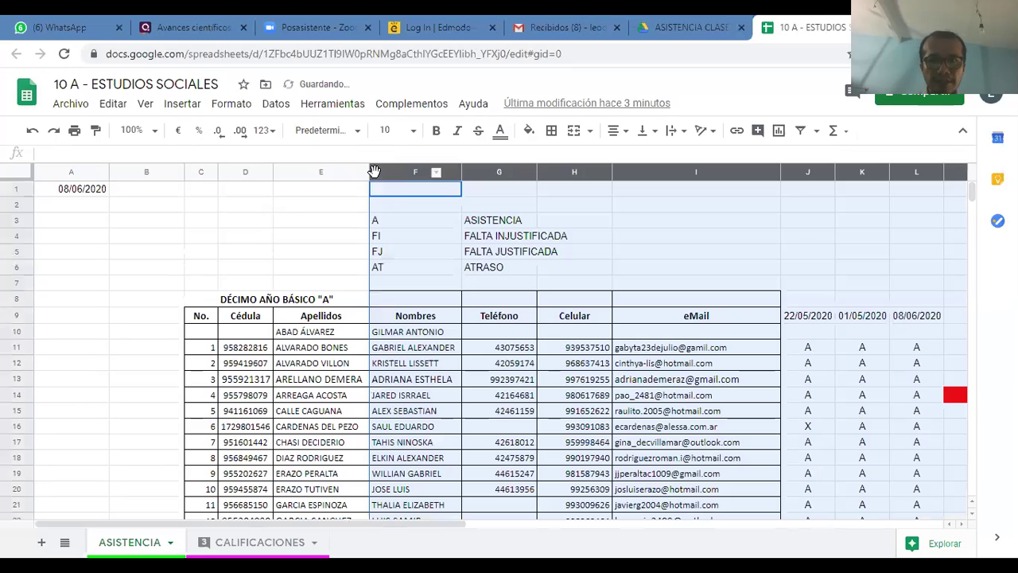
left_click_drag(347, 525, 513, 522)
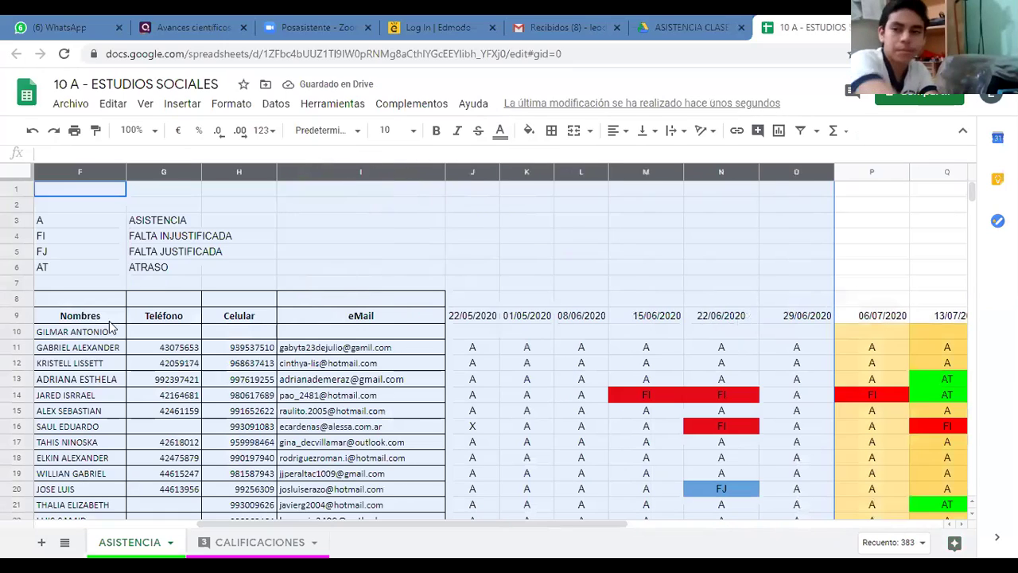
left_click(80, 282)
left_click_drag(78, 172, 759, 207)
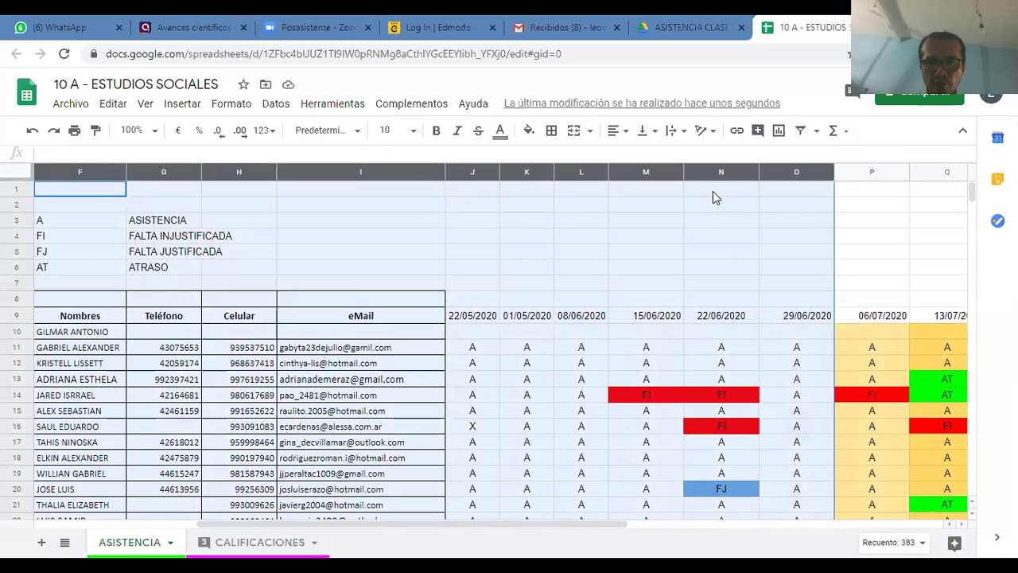
right_click(752, 175)
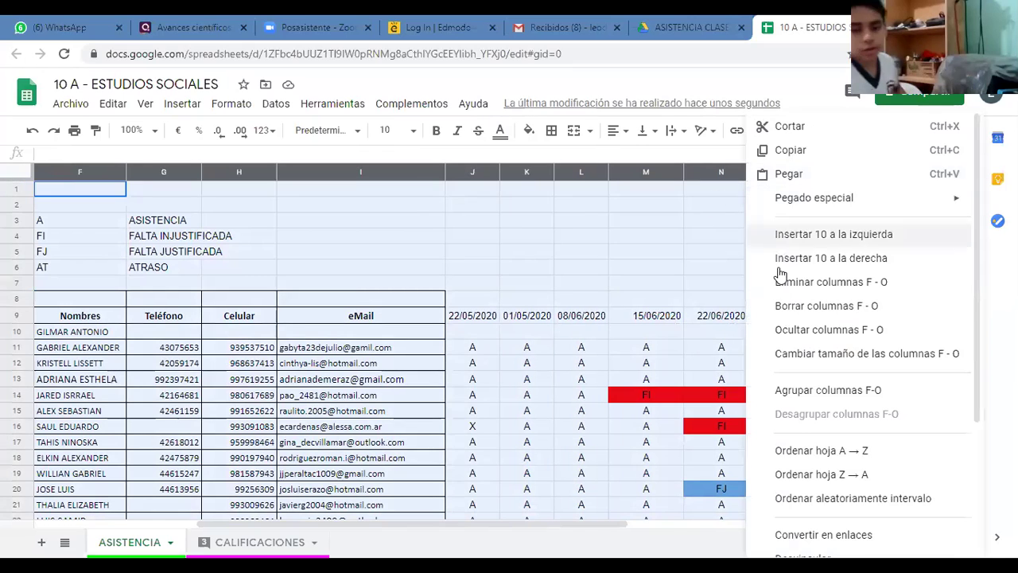
left_click(792, 329)
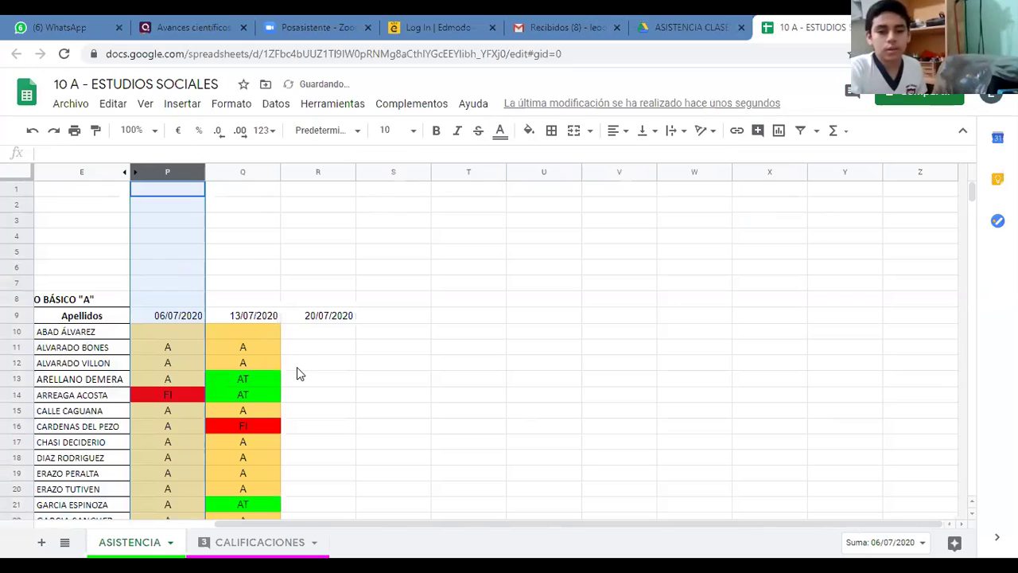
left_click(297, 366)
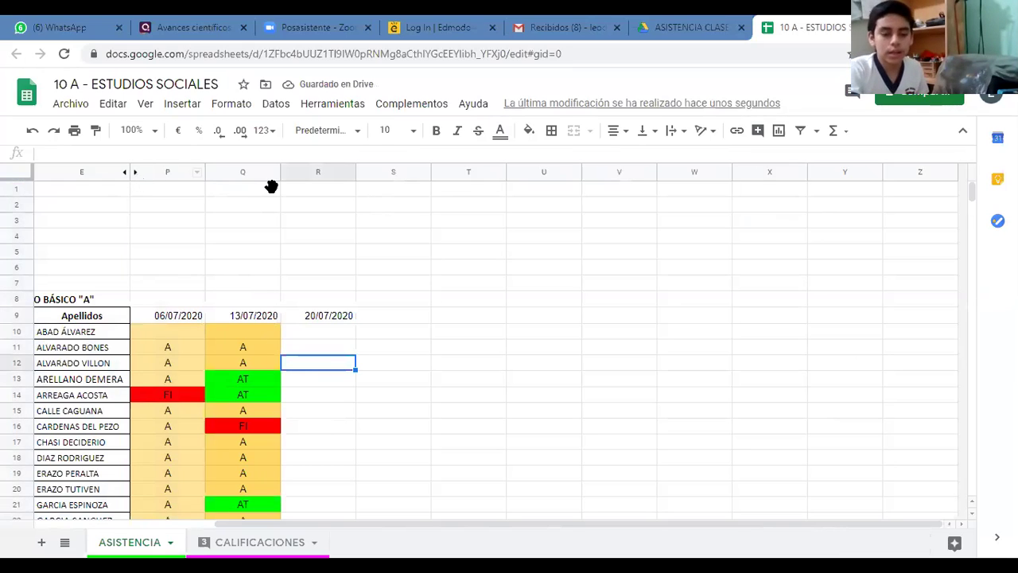
Step: Unhide columns F to O and hide only columns G to O, keeping the Nombres column beside the attendance dates
left_click(135, 173)
left_click(276, 269)
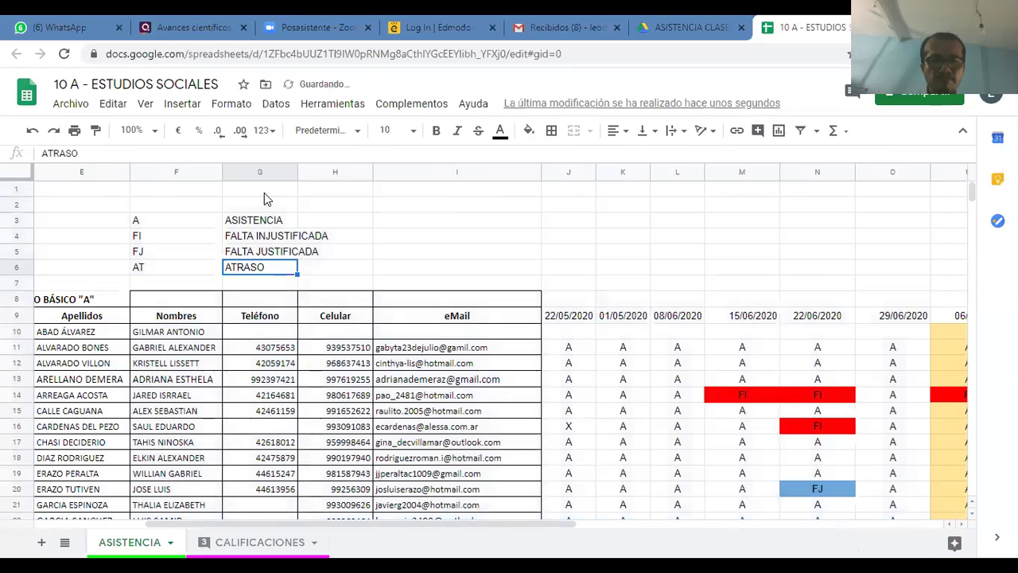
mouse_move(257, 175)
left_mouse_down()
mouse_move(620, 229)
mouse_move(875, 249)
left_mouse_up()
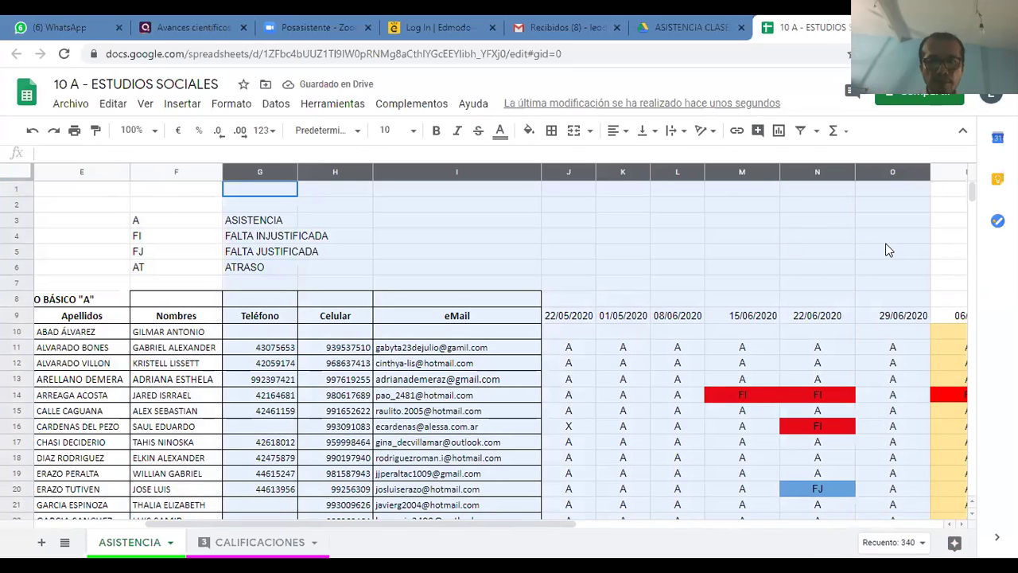
left_click(770, 173)
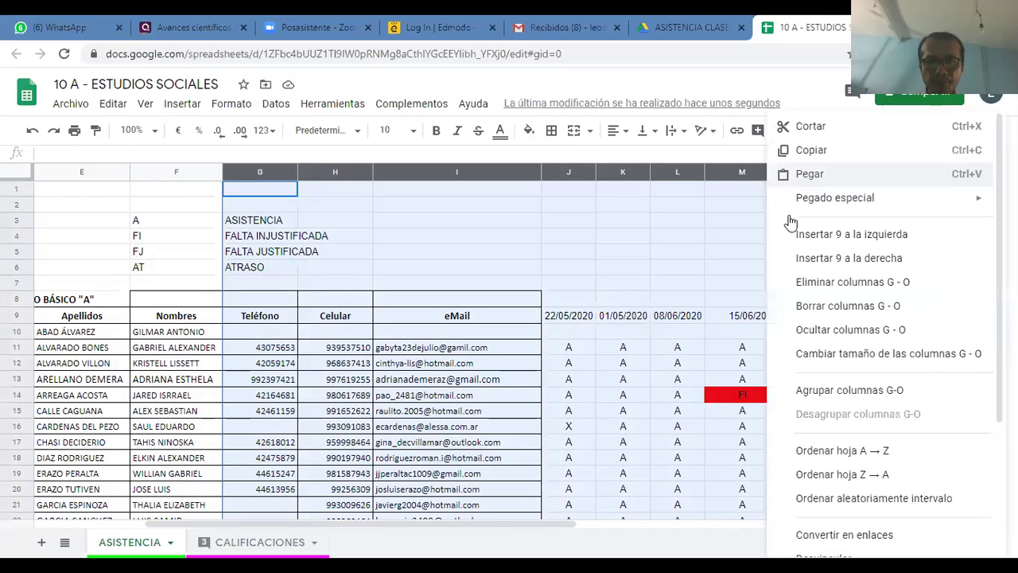
left_click(812, 339)
left_click(464, 379)
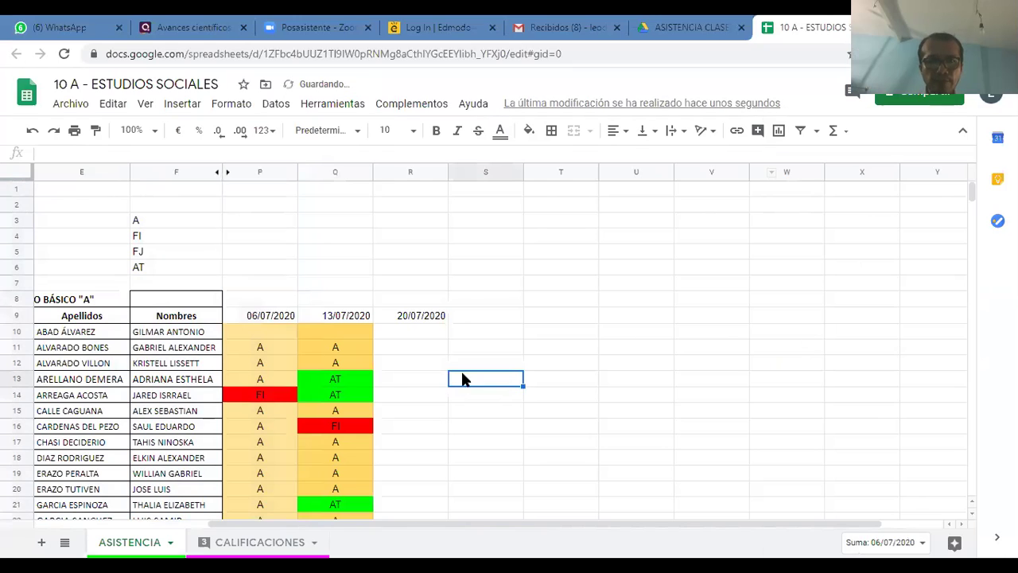
Step: Enter FI for the student in row 10 under 06/07/2020, 13/07/2020 and 20/07/2020
left_click(253, 329)
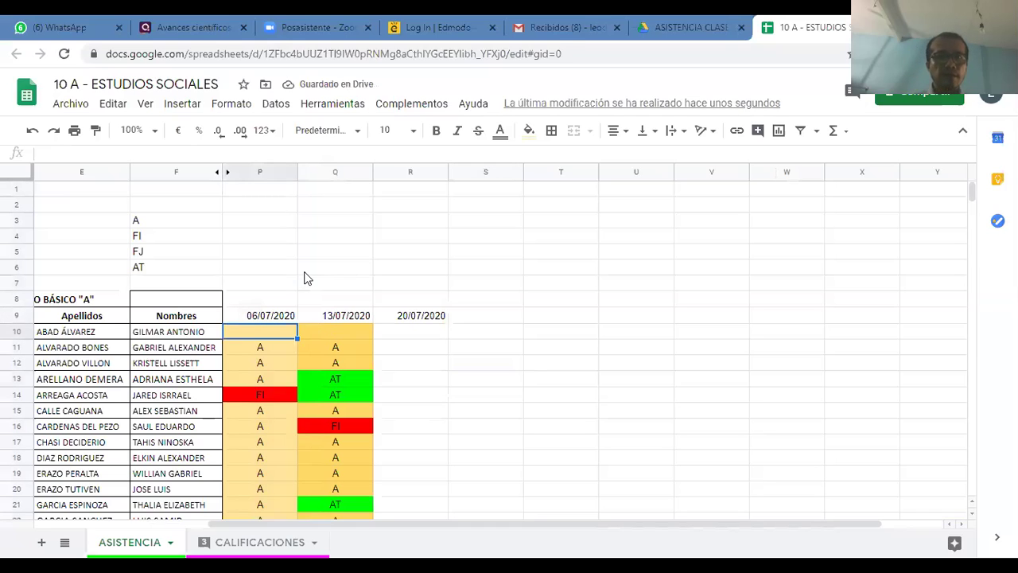
double_click(261, 329)
type("FI")
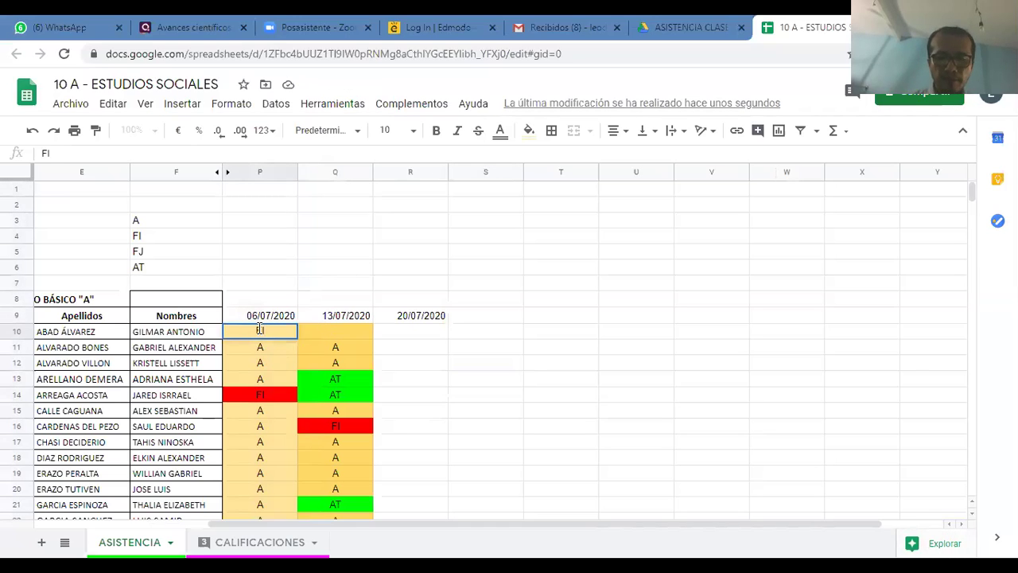
key("Tab")
type("FI")
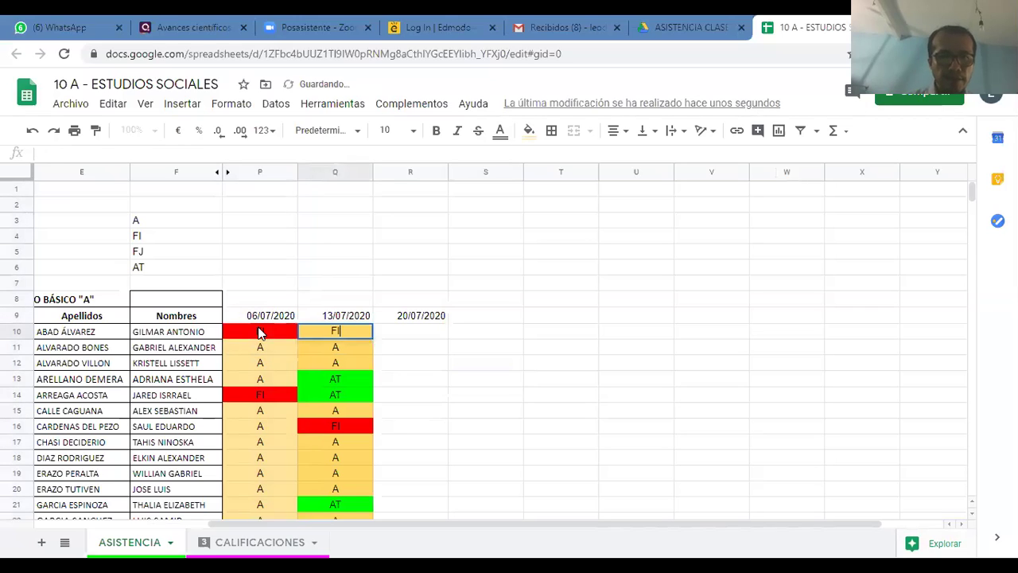
key("Tab")
type("FI")
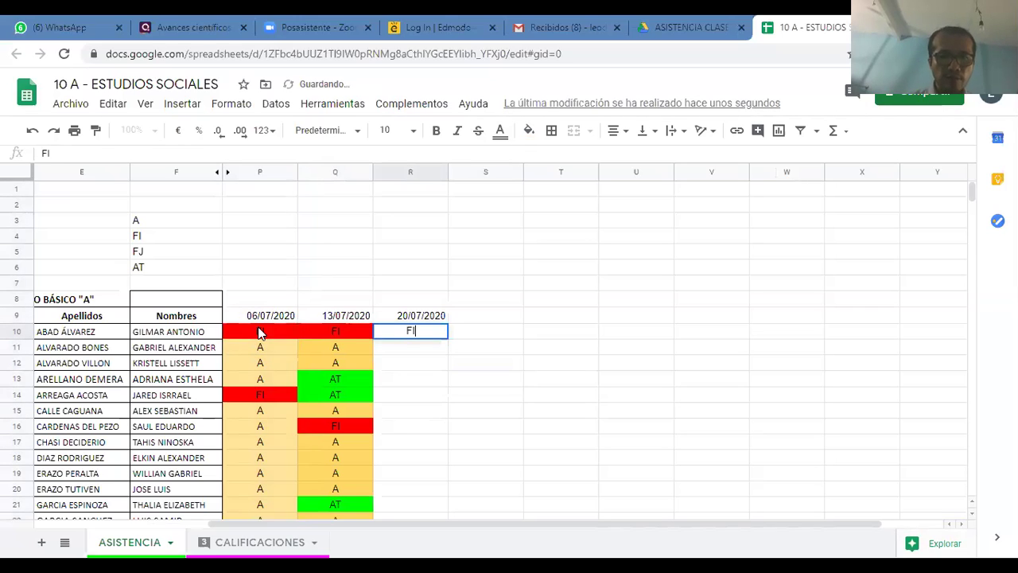
key("Return")
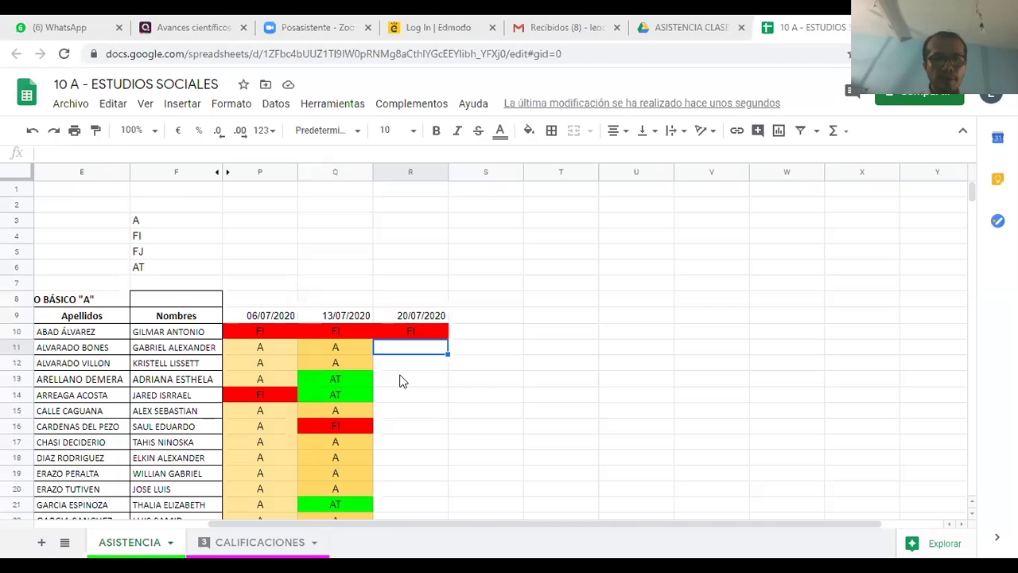
Step: Enter A under 20/07/2020 for the students in rows 11 to 13
left_click(400, 378)
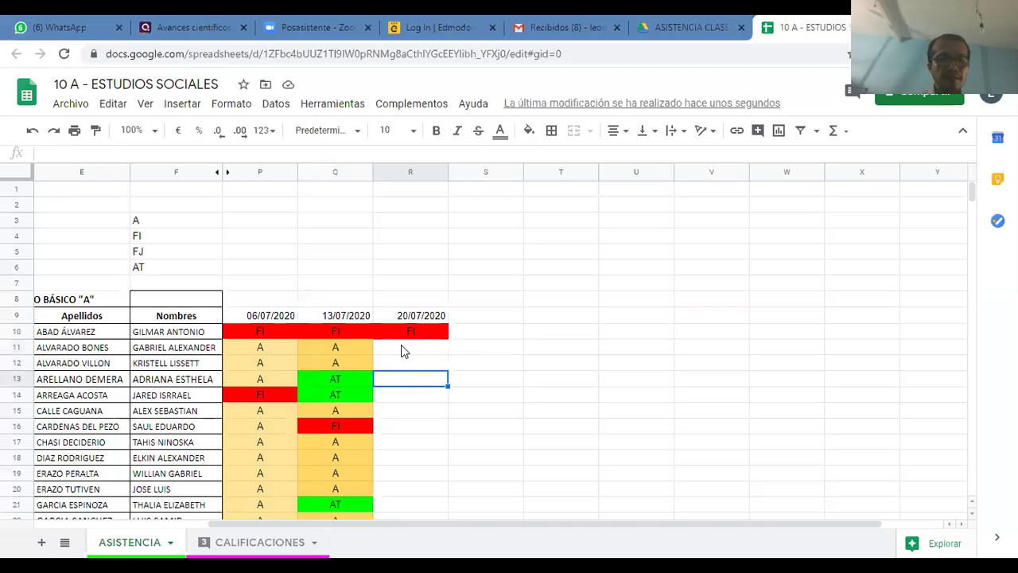
left_click(406, 351)
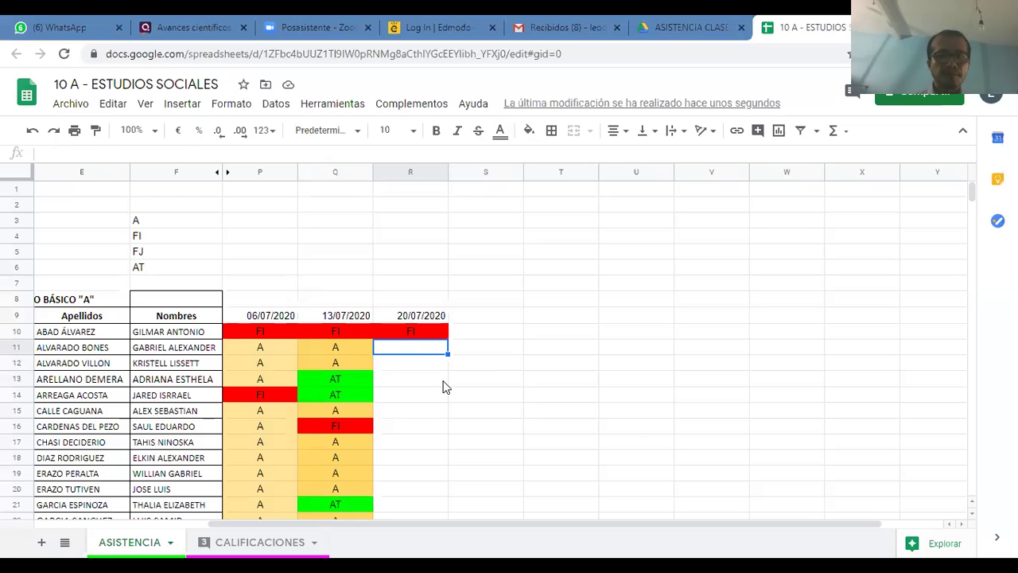
type("A")
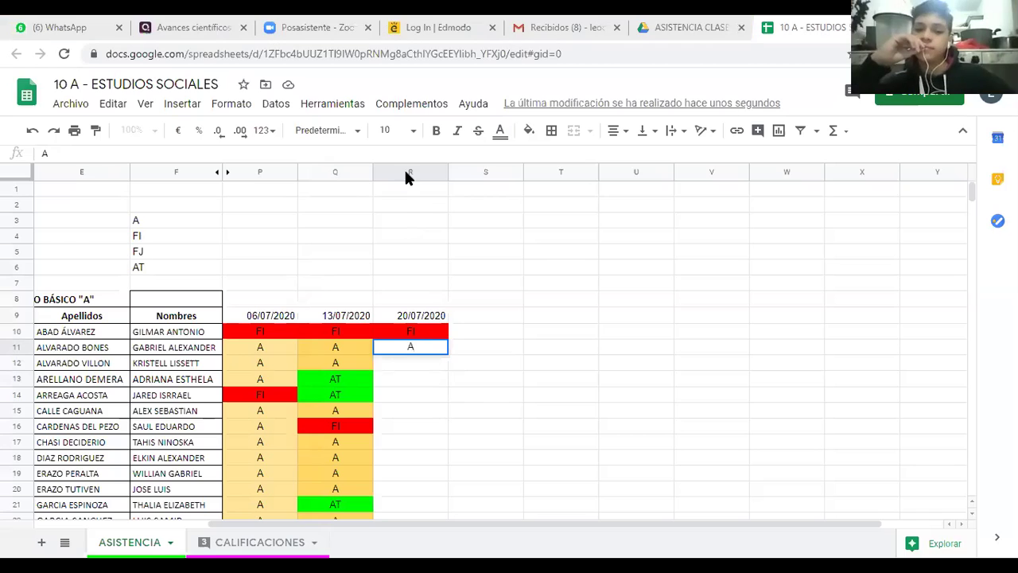
left_click(407, 365)
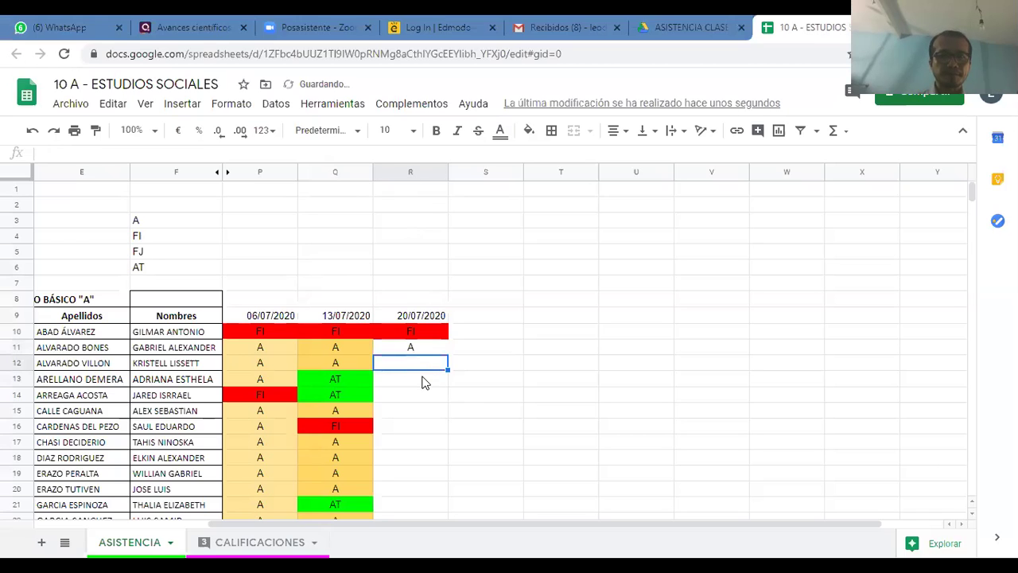
left_click(417, 378)
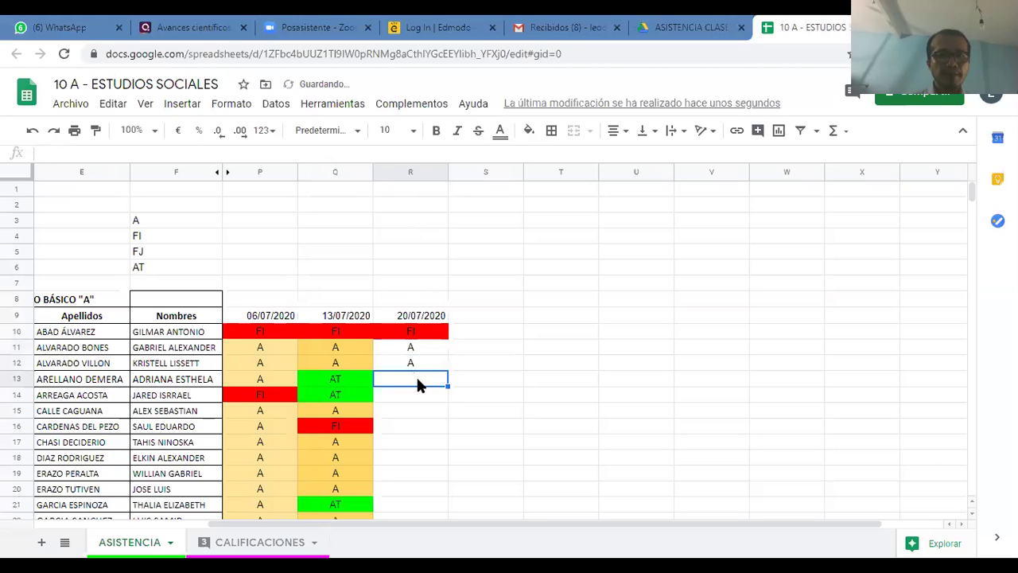
type("A")
Step: Under 20/07/2020, enter FI in row 14, A in row 15 and FI in row 16
left_click(416, 397)
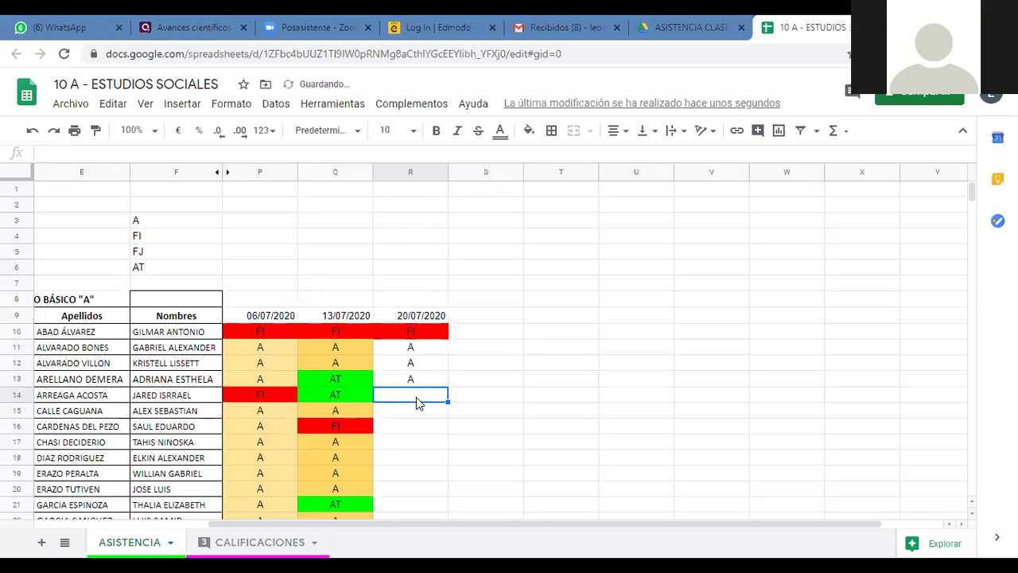
type("FI")
key("Return")
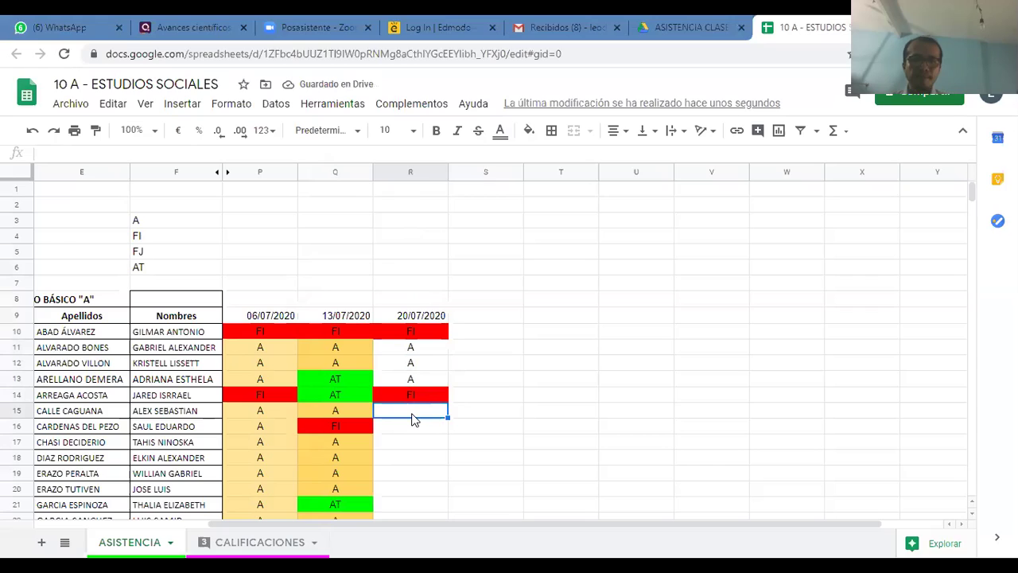
type("A")
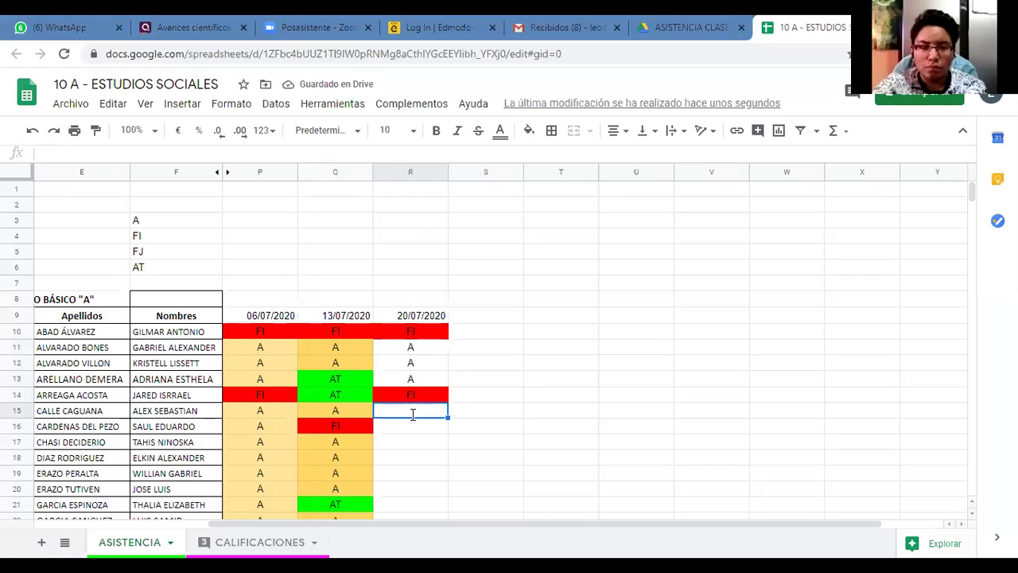
left_click(415, 429)
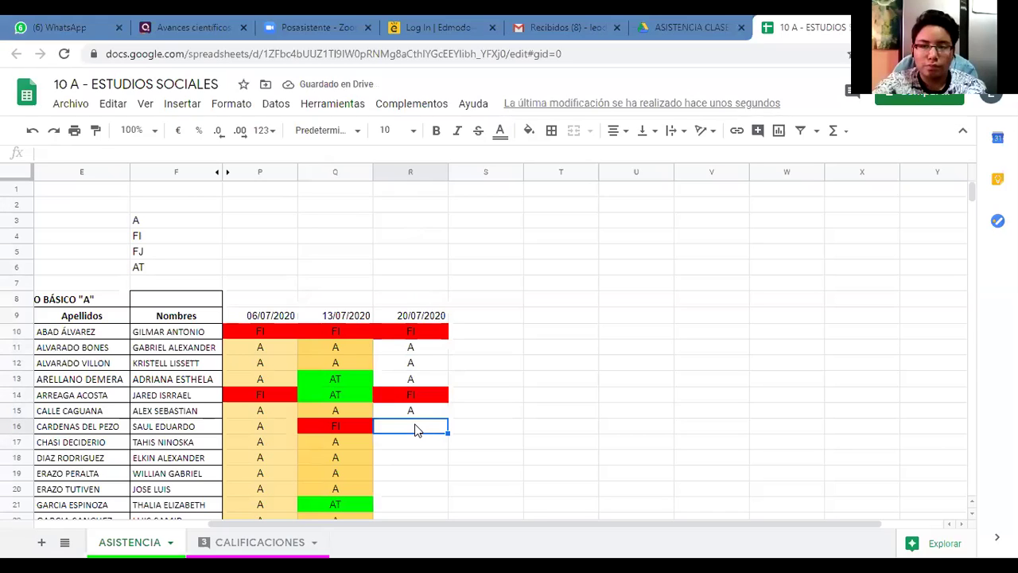
type("FI")
key("Return")
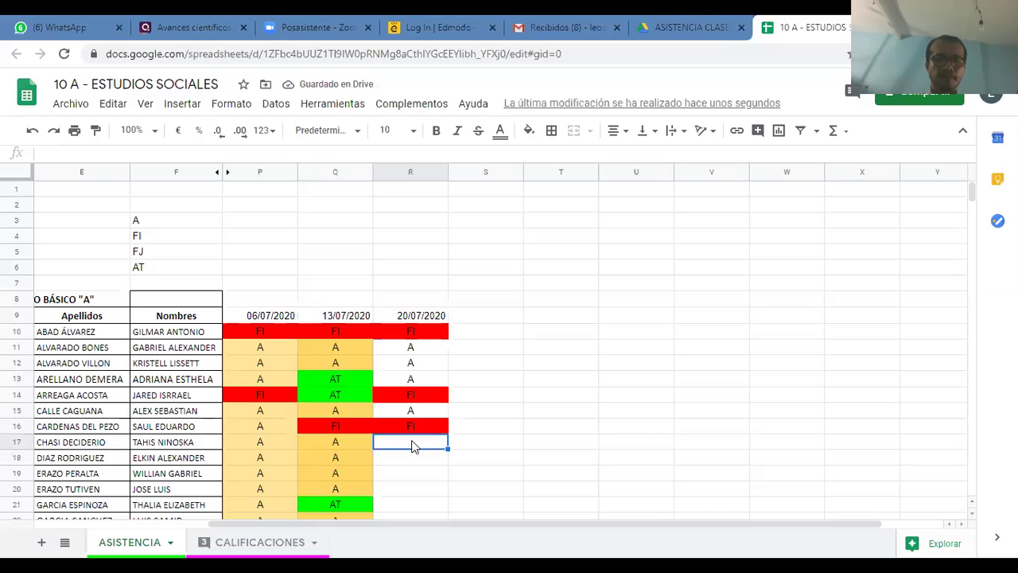
Step: Enter A under 20/07/2020 for the students in rows 17 to 21
type("A")
key("Return")
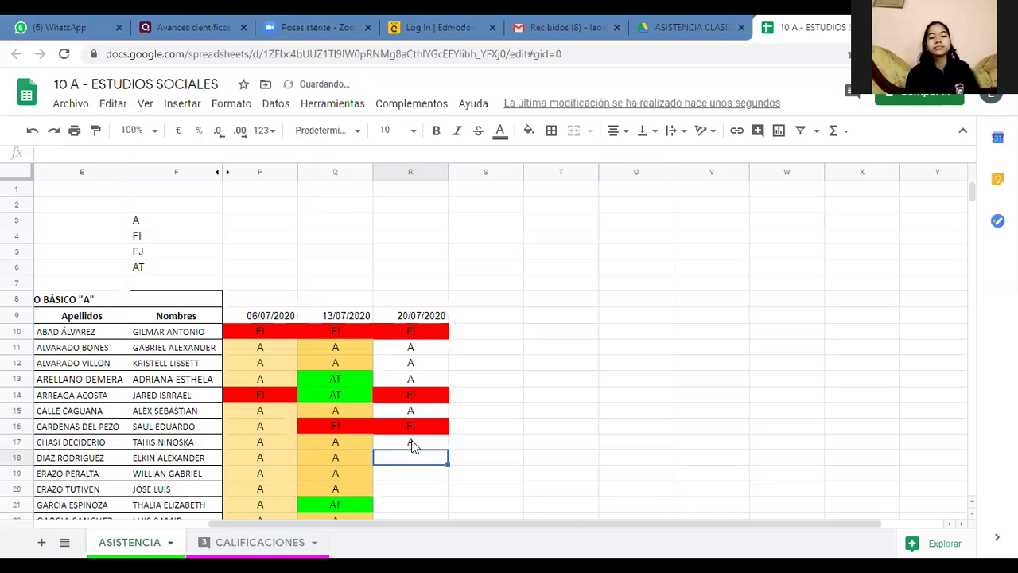
type("A")
key("Return")
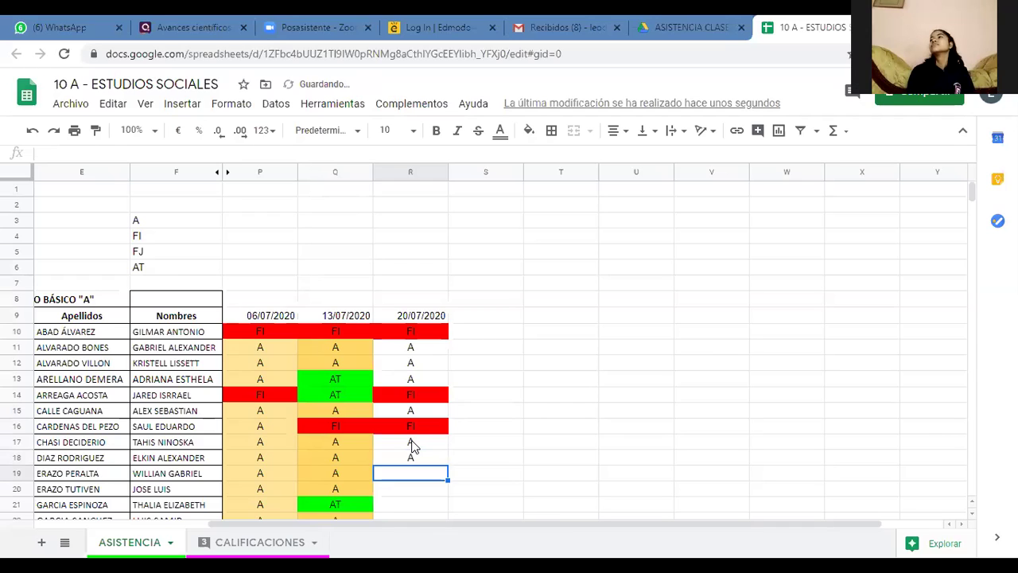
type("A")
key("Return")
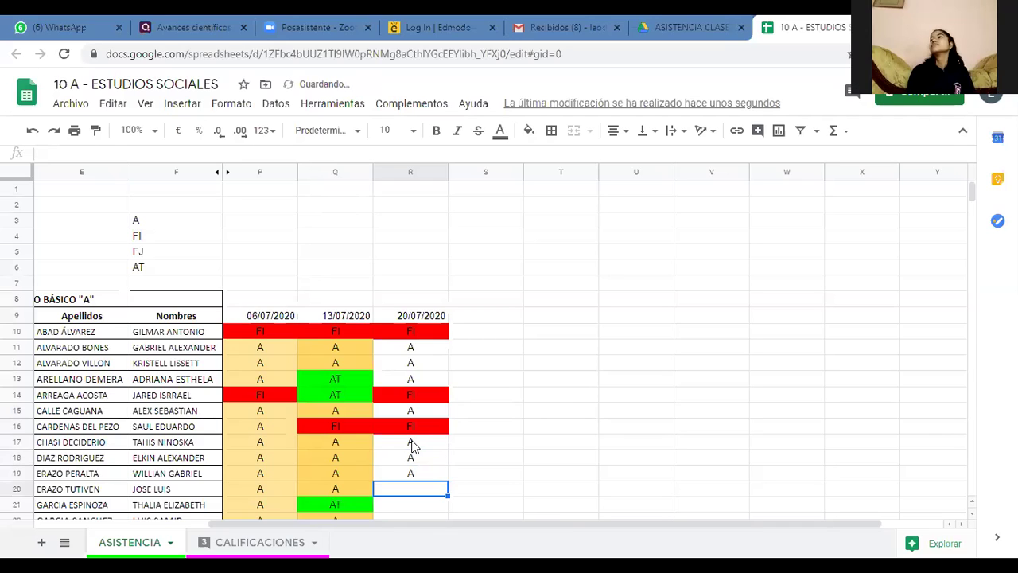
type("A")
key("Return")
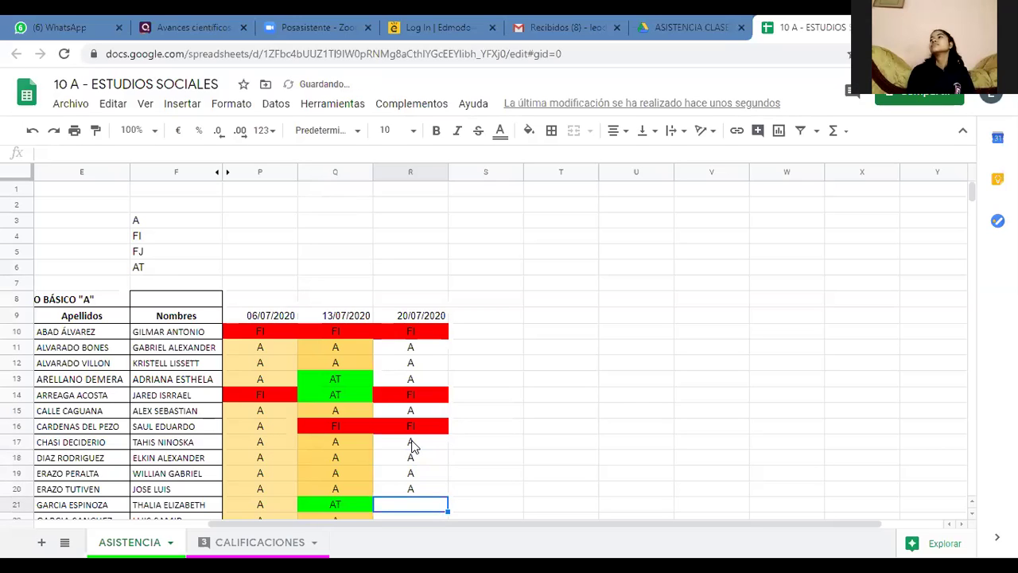
type("A")
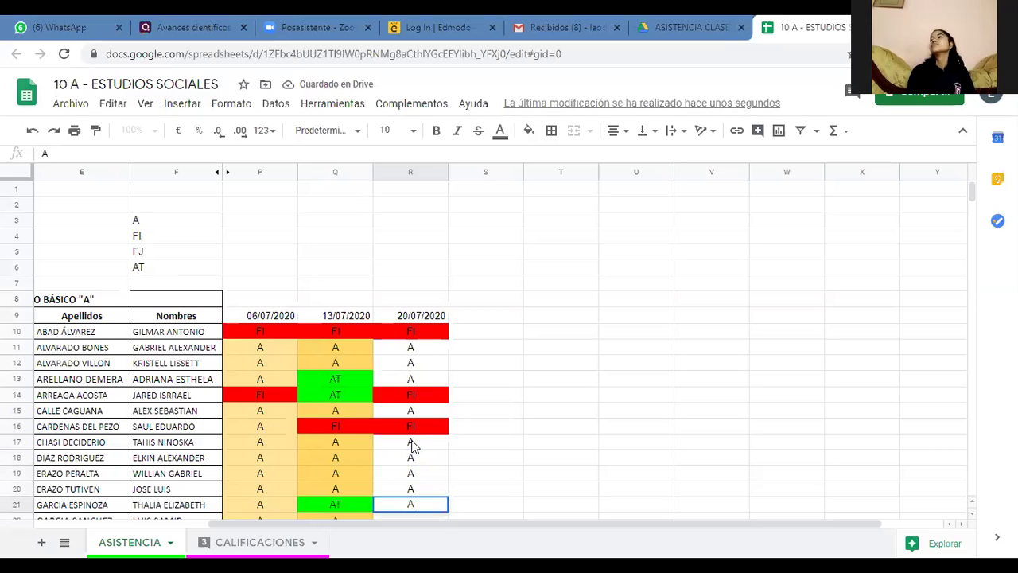
key("Return")
Step: Enter A for the 20/07/2020 attendance of the students in rows 22 to 24
key("Down")
key("Down")
key("Down")
key("Down")
key("Down")
key("Down")
key("Down")
key("Down")
key("Down")
key("Down")
key("Down")
key("Down")
key("Up")
key("Up")
key("Up")
key("Up")
key("Up")
key("Up")
key("Up")
key("Up")
key("Up")
key("Up")
key("Up")
key("Up")
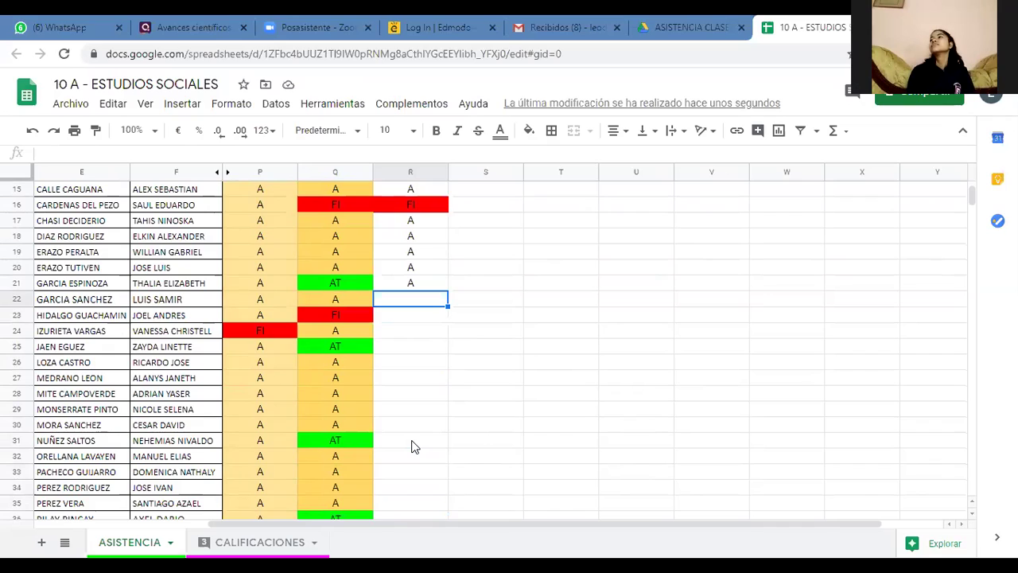
type("A")
key("Return")
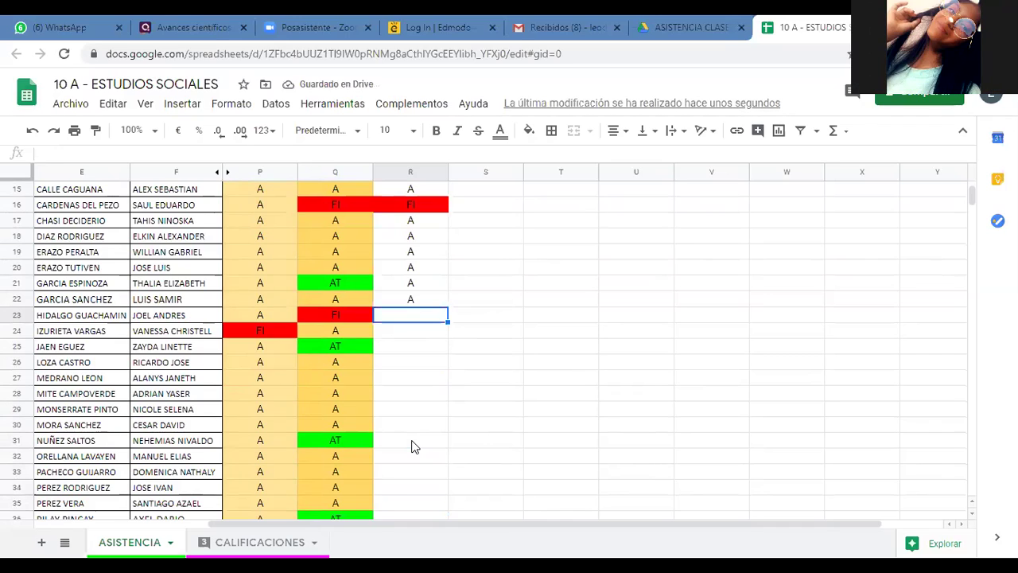
type("A")
key("Return")
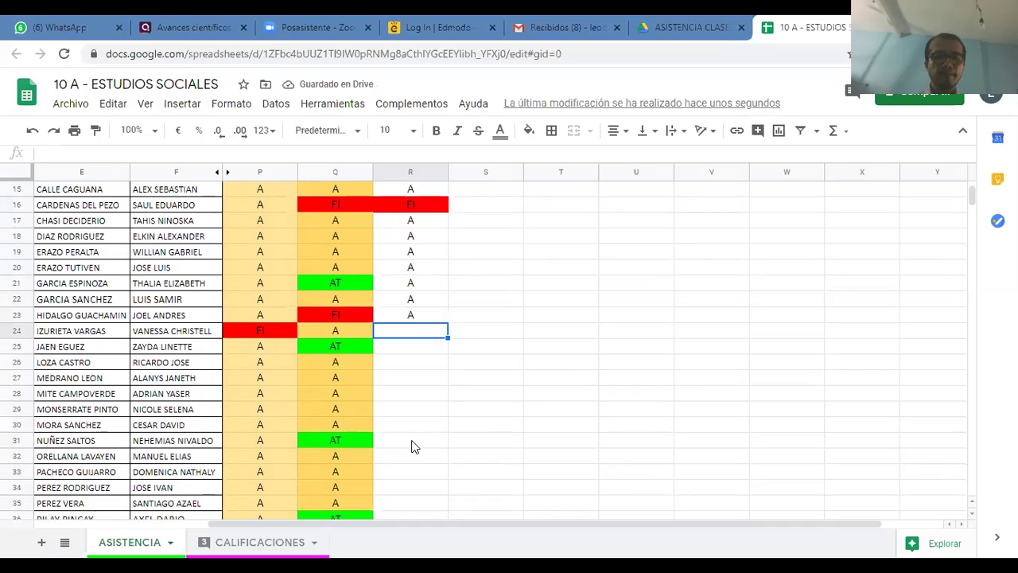
type("A")
key("Return")
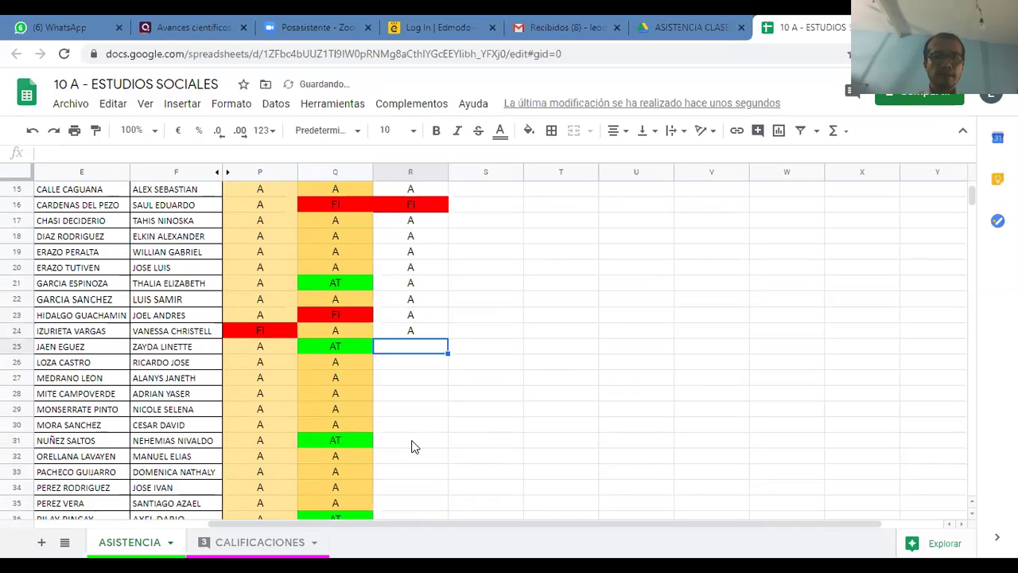
Step: Enter A under 20/07/2020 for the students in rows 25 to 27
type("A")
key("Return")
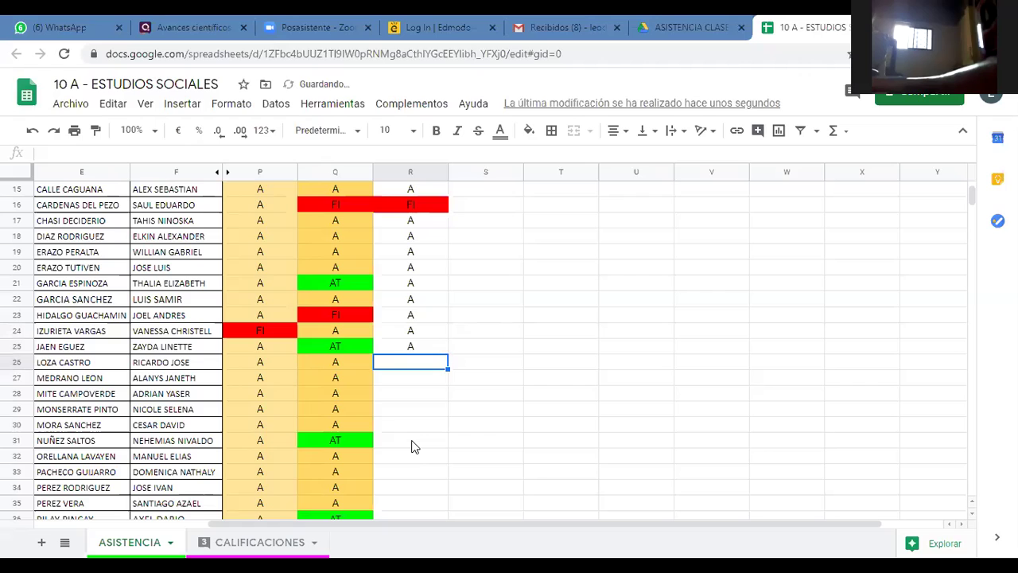
type("A")
key("Return")
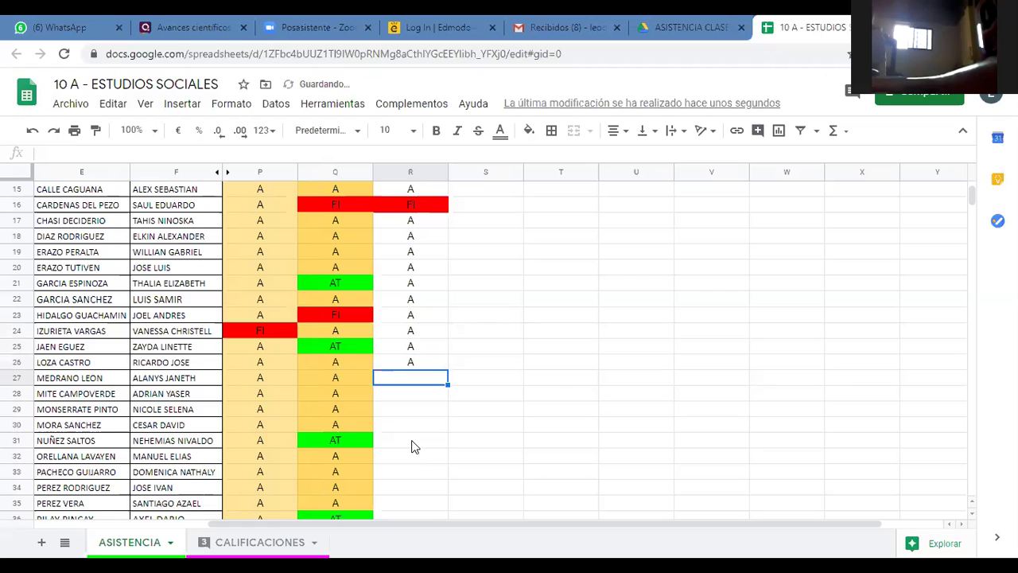
type("A")
key("Return")
key("Up")
key("Down")
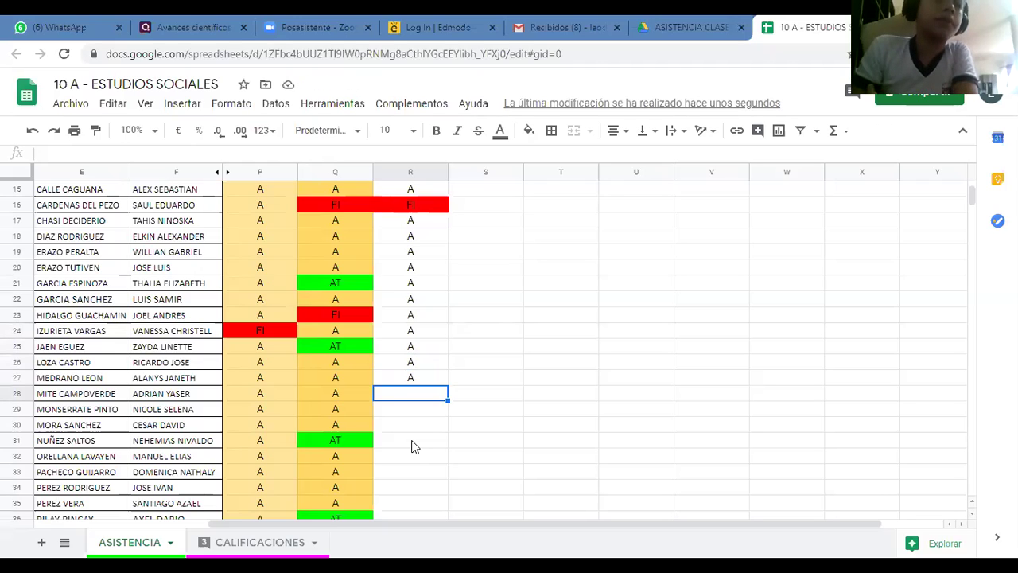
Step: Enter A for the 20/07/2020 attendance of the students in rows 28 to 30
type("A")
key("Return")
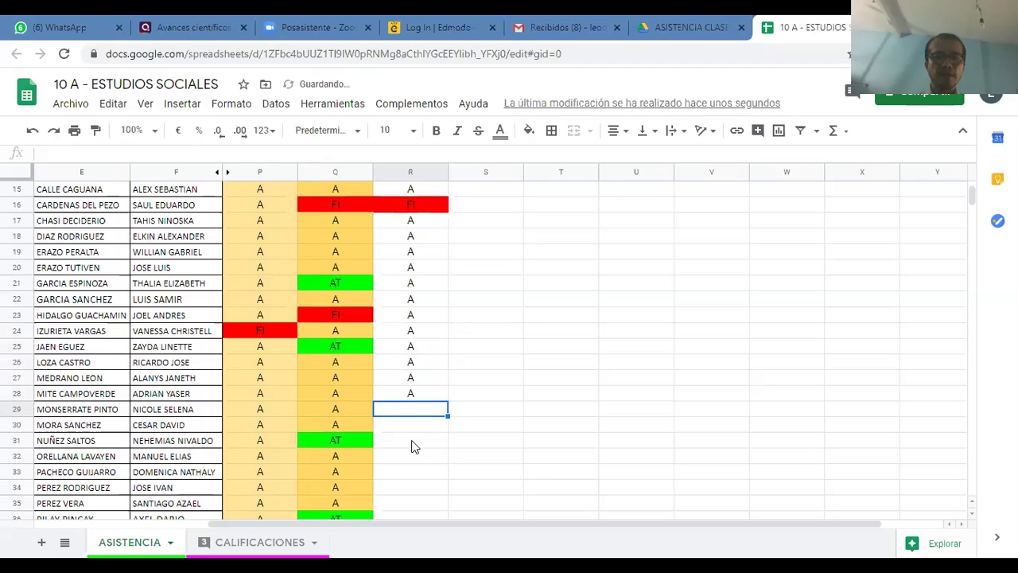
type("A")
key("Return")
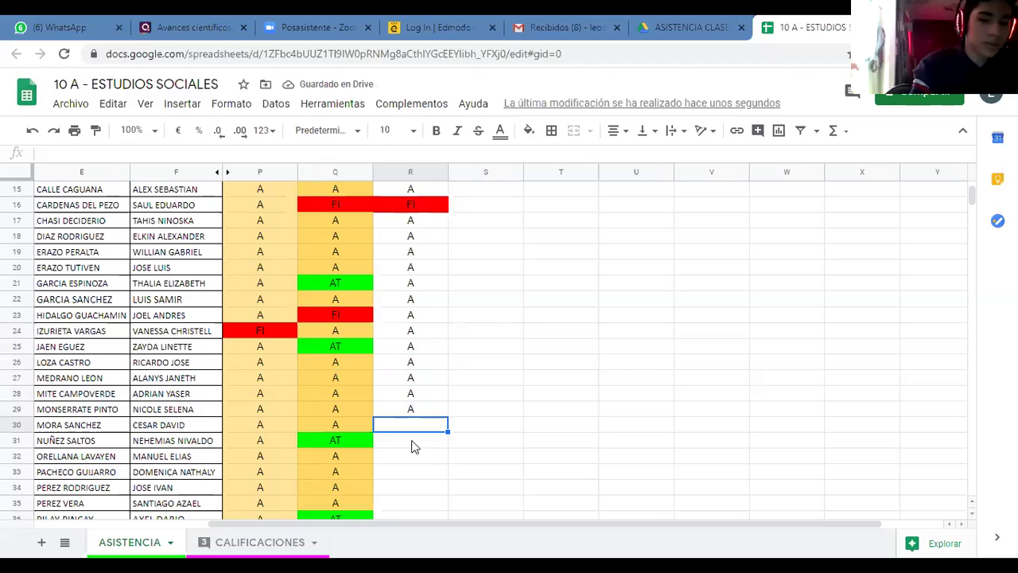
type("A")
key("Return")
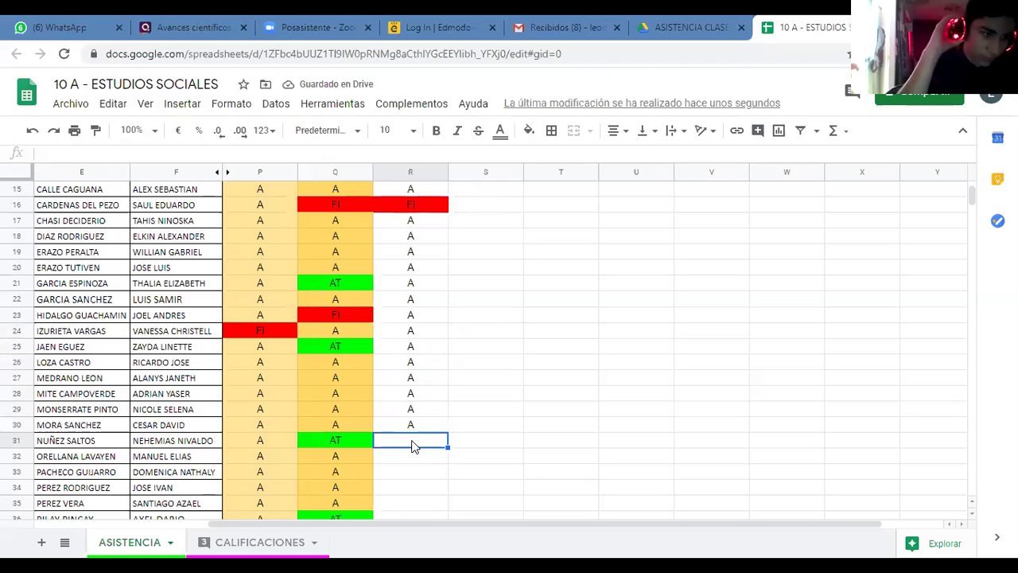
Step: Under 20/07/2020, enter FI in row 31, A in rows 32 and 33, and FI in row 34
type("FI")
key("Return")
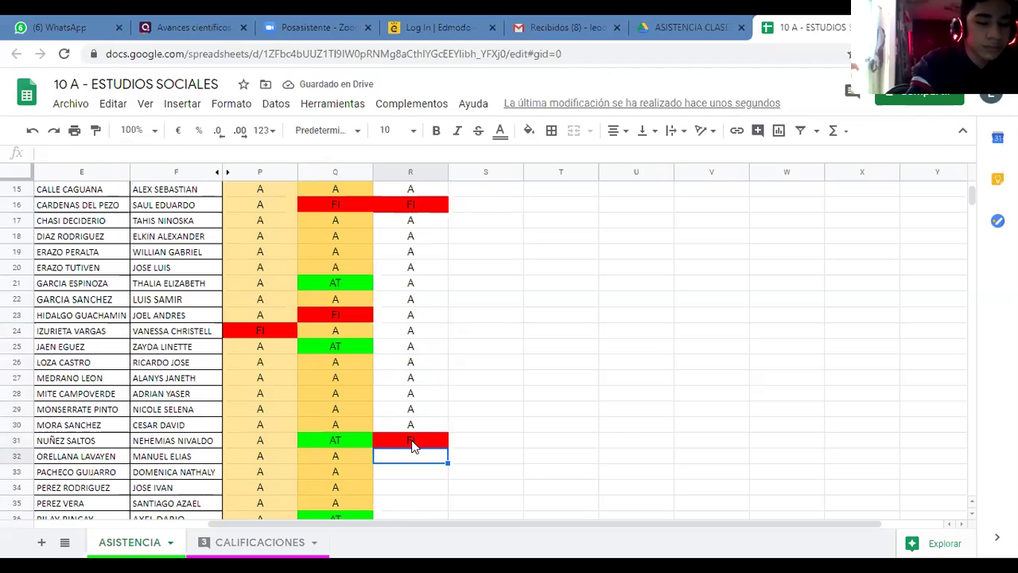
type("A")
key("Return")
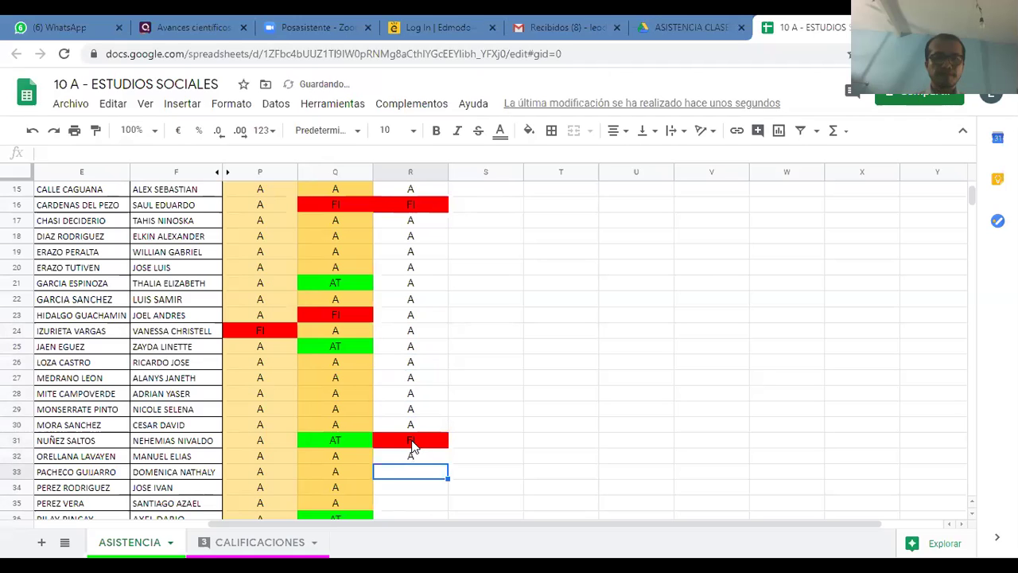
type("A")
key("Return")
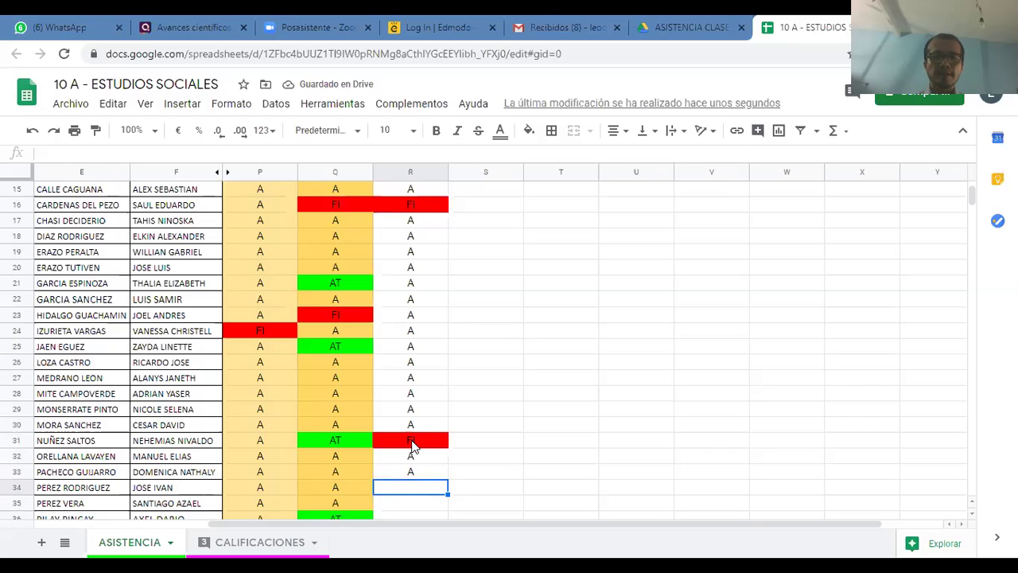
type("FI")
key("Return")
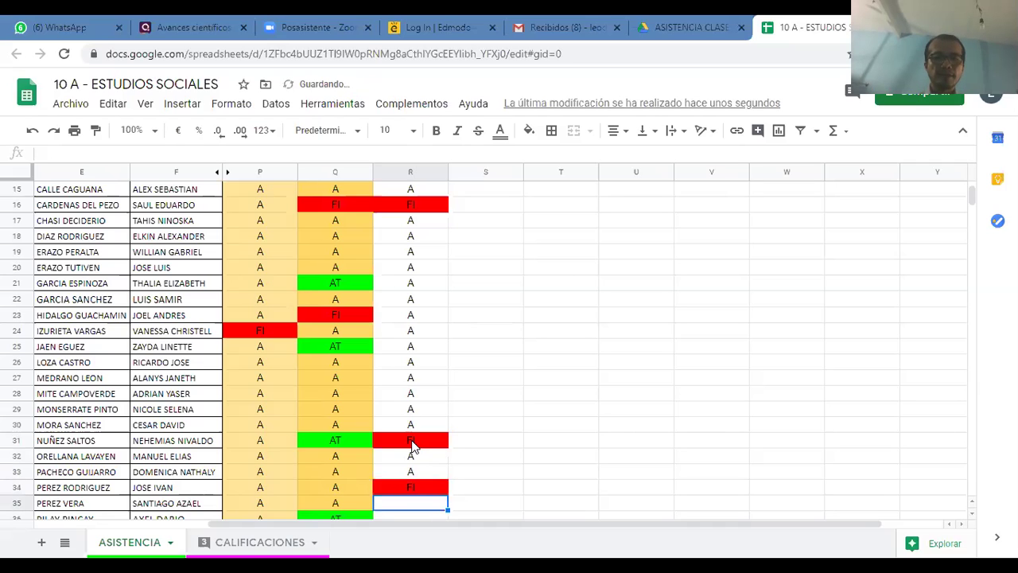
Step: Enter A under 20/07/2020 for the students in rows 35 and 36
type("A")
key("Return")
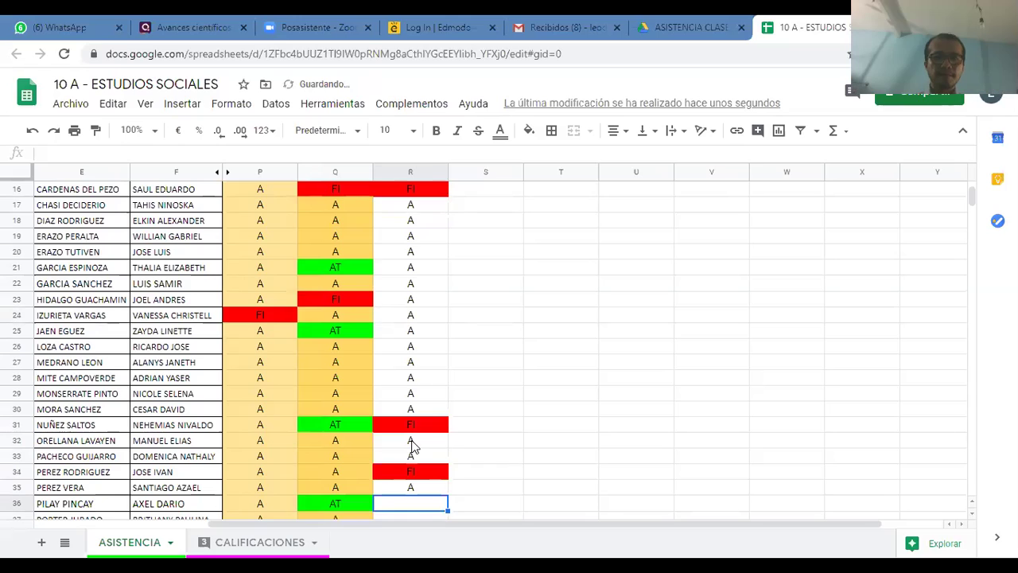
type("A")
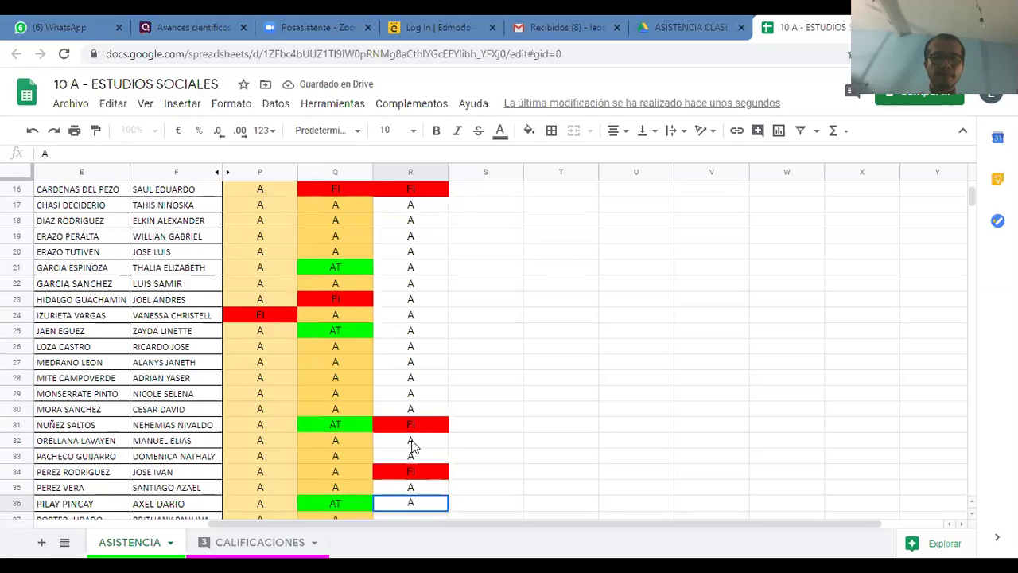
key("Return")
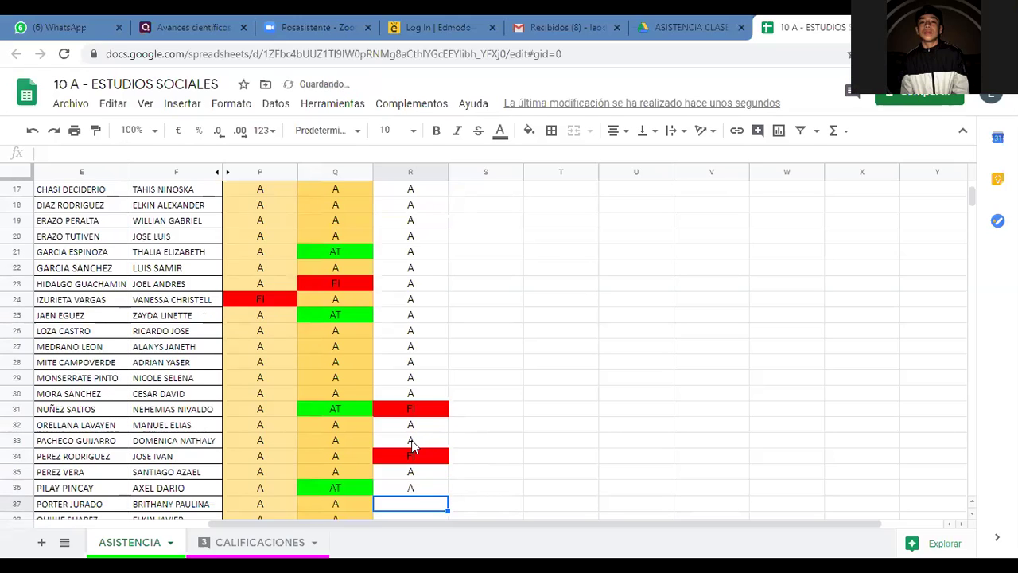
key("Up")
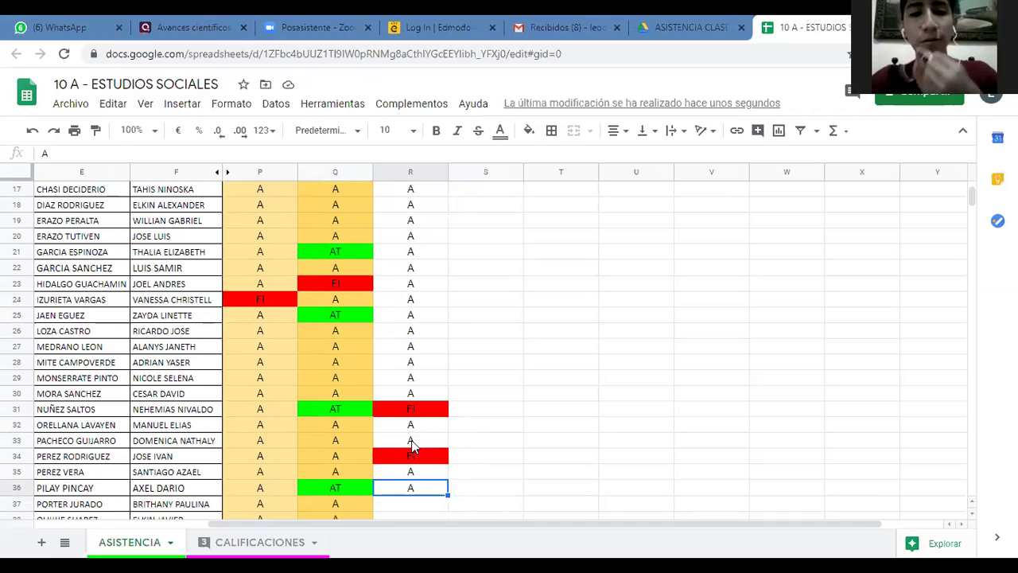
key("Down")
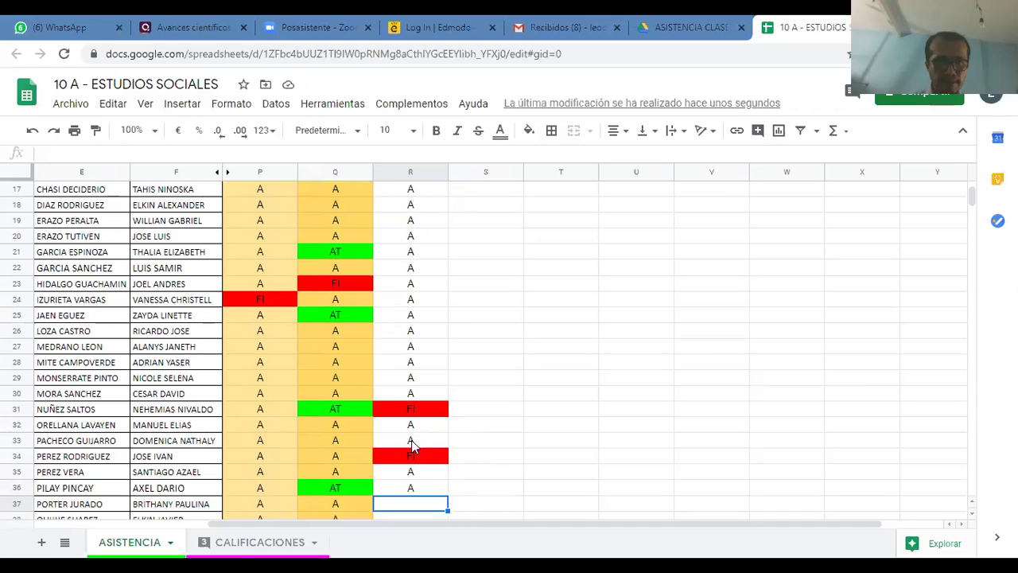
Step: Enter A under 20/07/2020 for the students in rows 37 to 39
key("Down")
key("Down")
key("Down")
key("Down")
key("Down")
key("Down")
key("Down")
key("Down")
key("Down")
key("Down")
key("Up")
key("Up")
key("Up")
key("Up")
key("Up")
key("Up")
key("Up")
key("Up")
key("Up")
key("Up")
type("A")
key("Return")
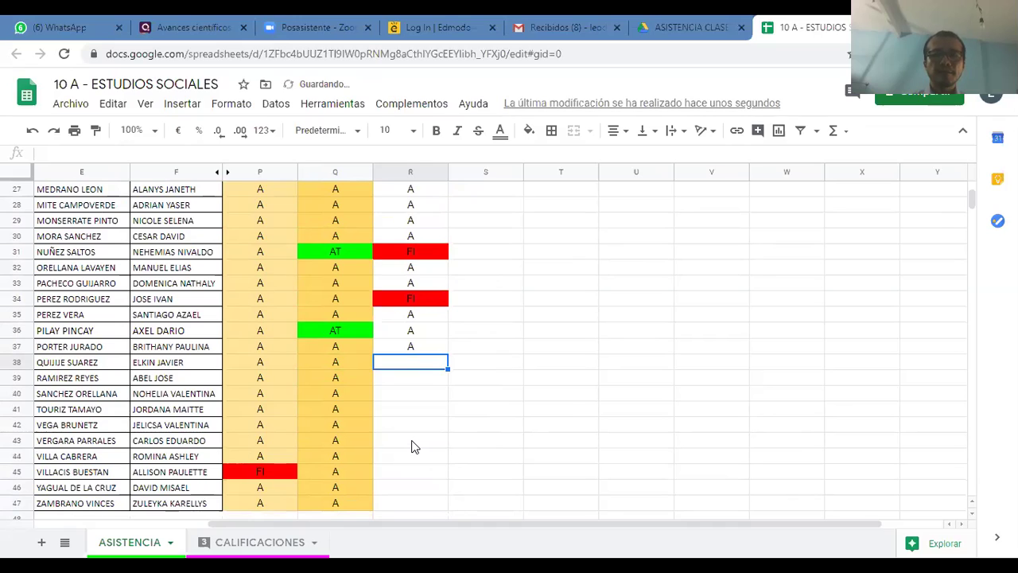
type("A")
key("Return")
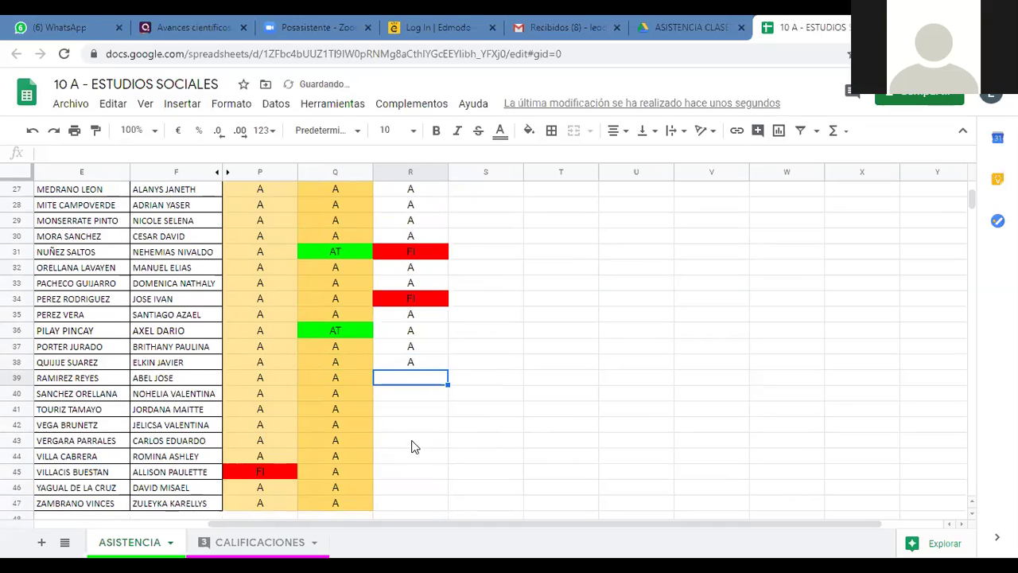
type("A")
key("Return")
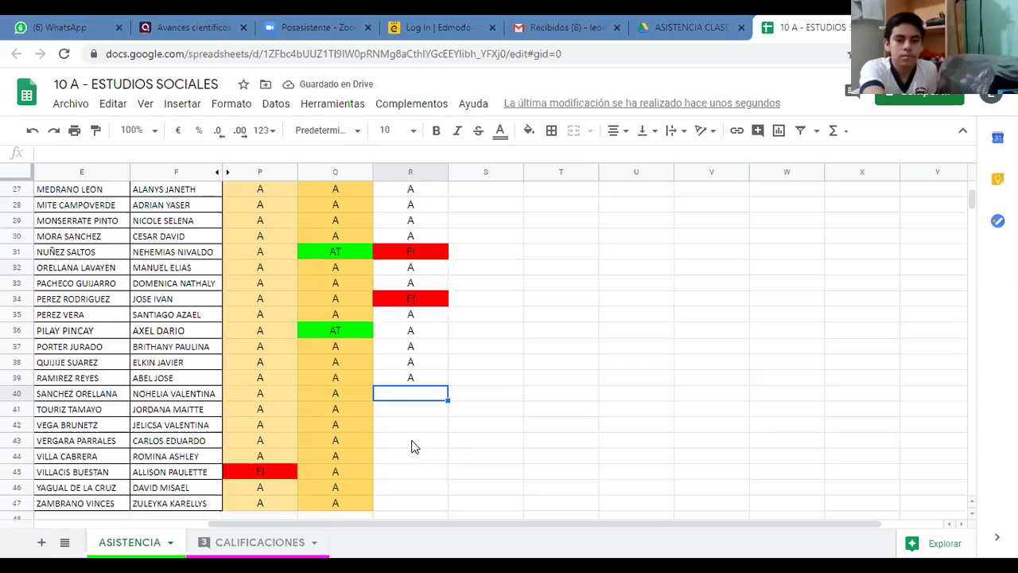
Step: Enter A for the 20/07/2020 attendance of the students in rows 40 to 42
type("A")
key("Return")
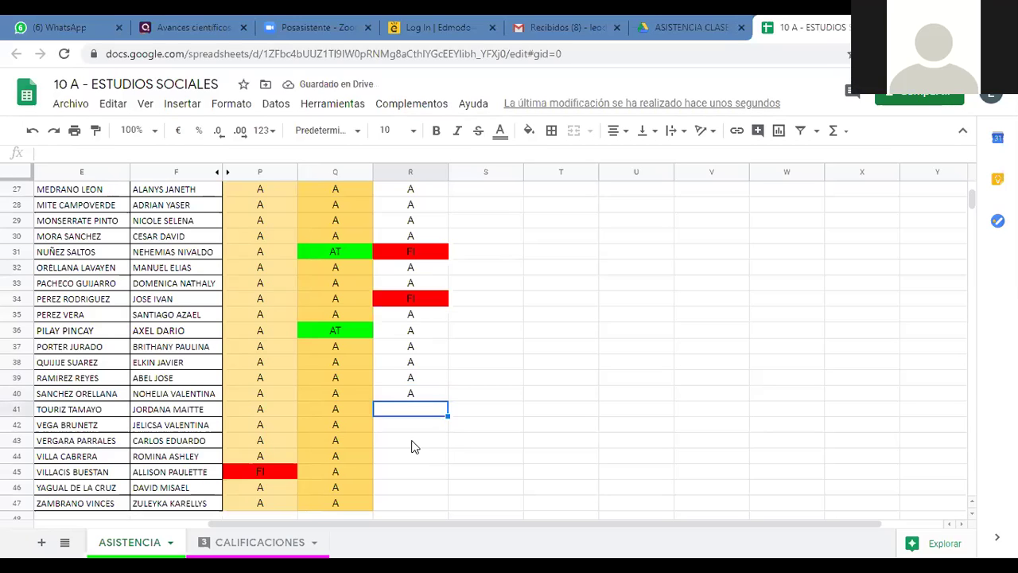
type("A")
key("Return")
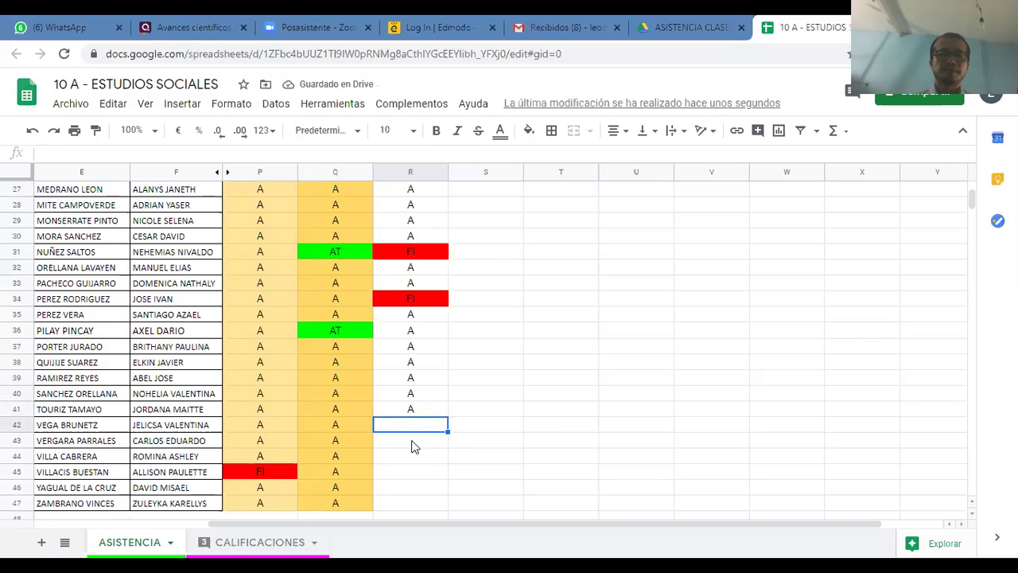
type("A")
key("Return")
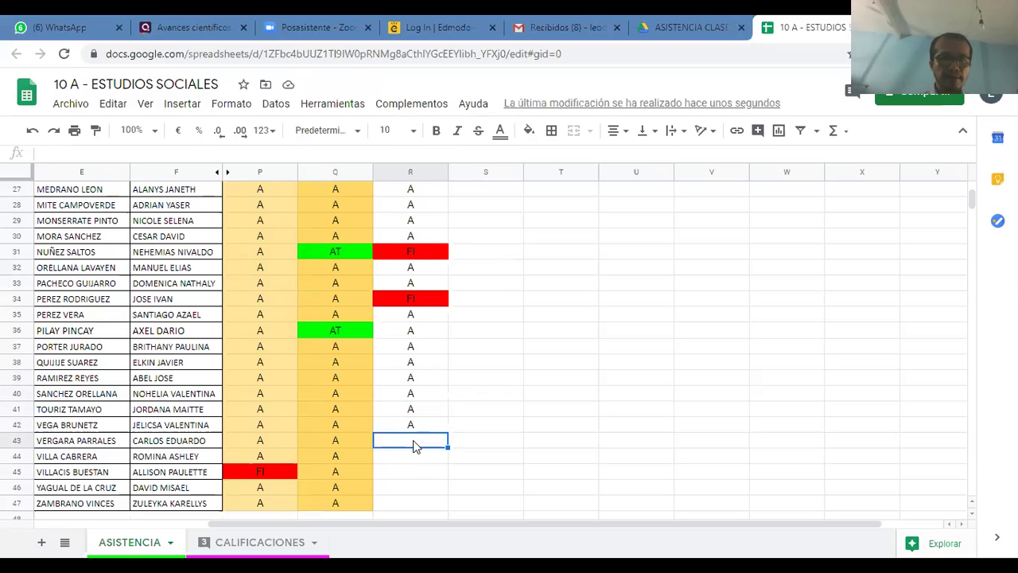
Step: Under 20/07/2020, enter AT in row 43 and A in rows 44 to 47
type("AT")
key("Return")
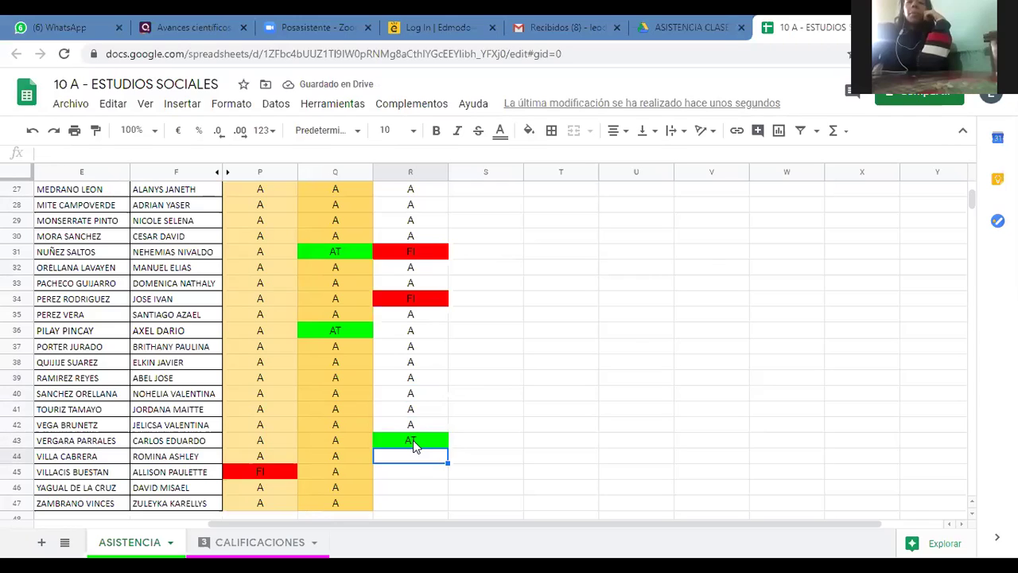
type("A")
key("Return")
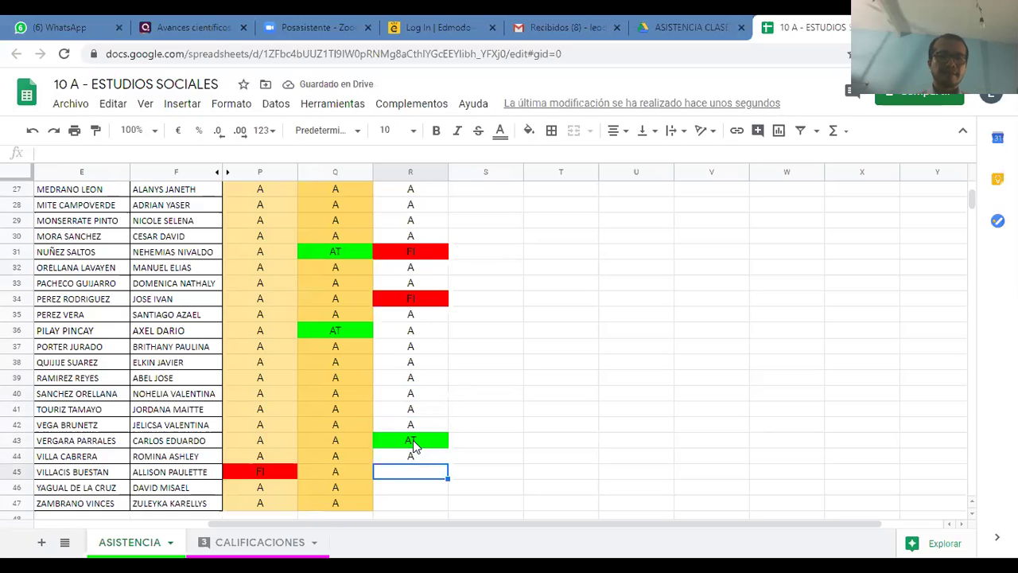
type("A")
key("Return")
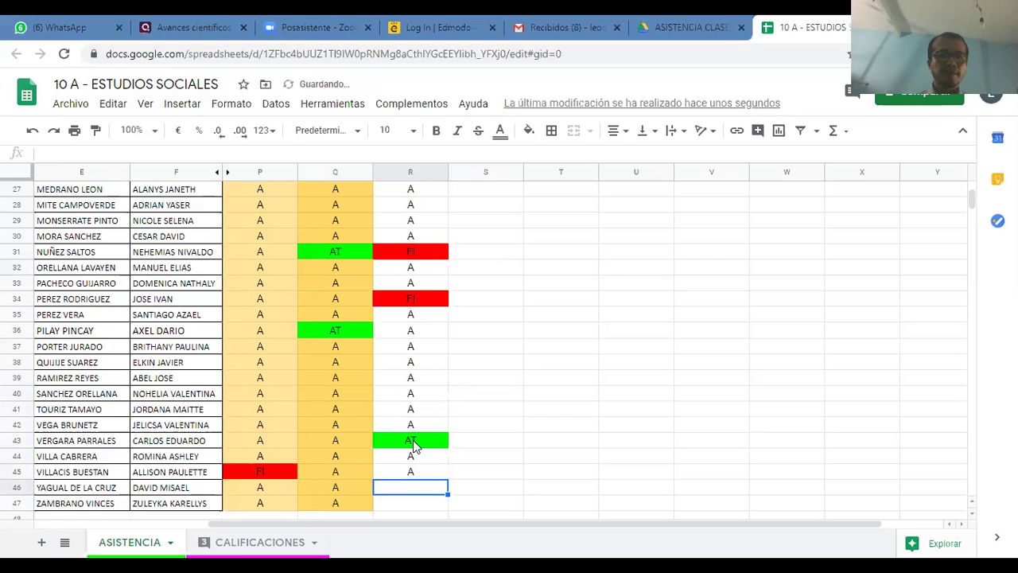
type("A")
key("Return")
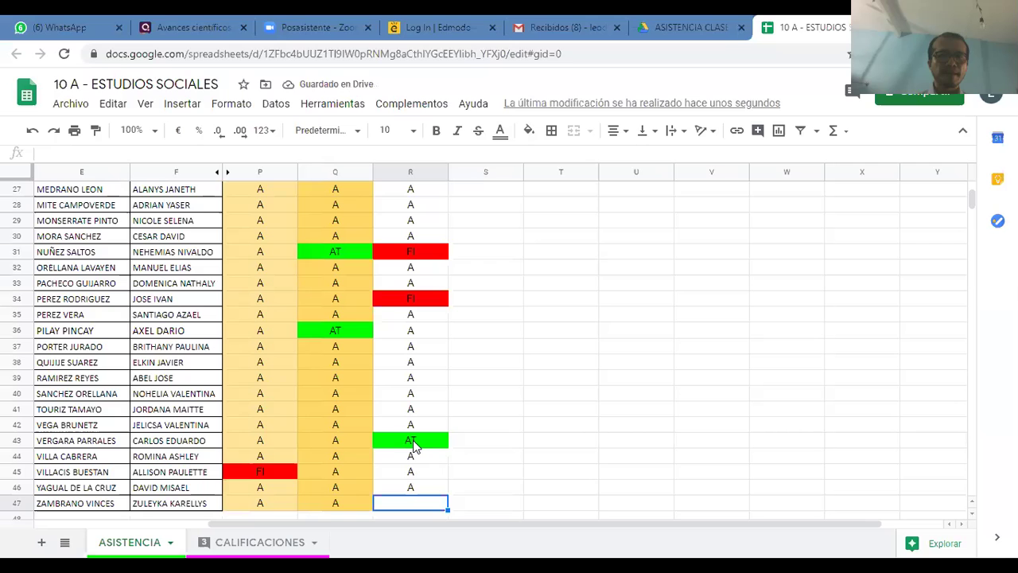
type("A")
key("Return")
Step: Review the 20/07/2020 attendance entries from the last student back up to the first student in row 10
key("Up")
key("Up")
key("Up")
key("Up")
key("Up")
key("Up")
key("Up")
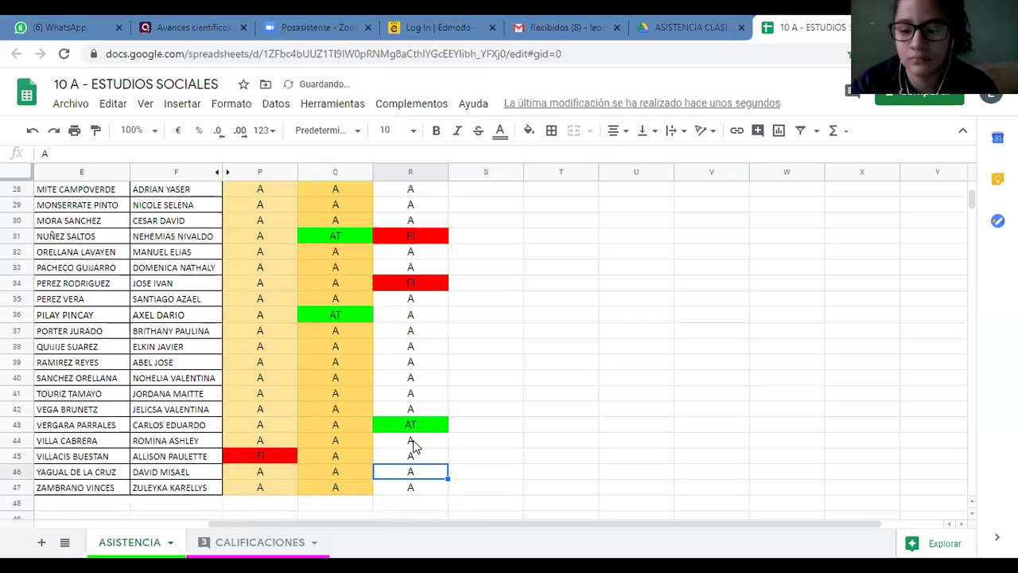
key("Up")
key("Up")
key("Up")
key("Up")
key("Up")
key("Up")
key("Up")
key("Up")
key("Up")
key("Up")
key("Up")
key("Up")
key("Up")
key("Up")
key("Up")
key("Up")
key("Up")
key("Up")
key("Up")
key("Up")
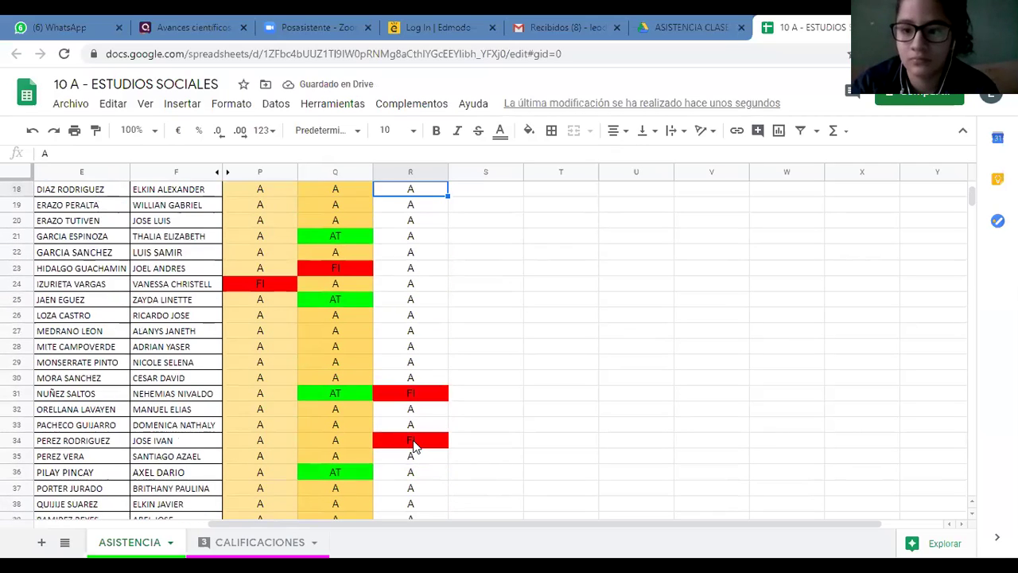
key("Up")
key("Up")
key("Up")
key("Up")
key("Up")
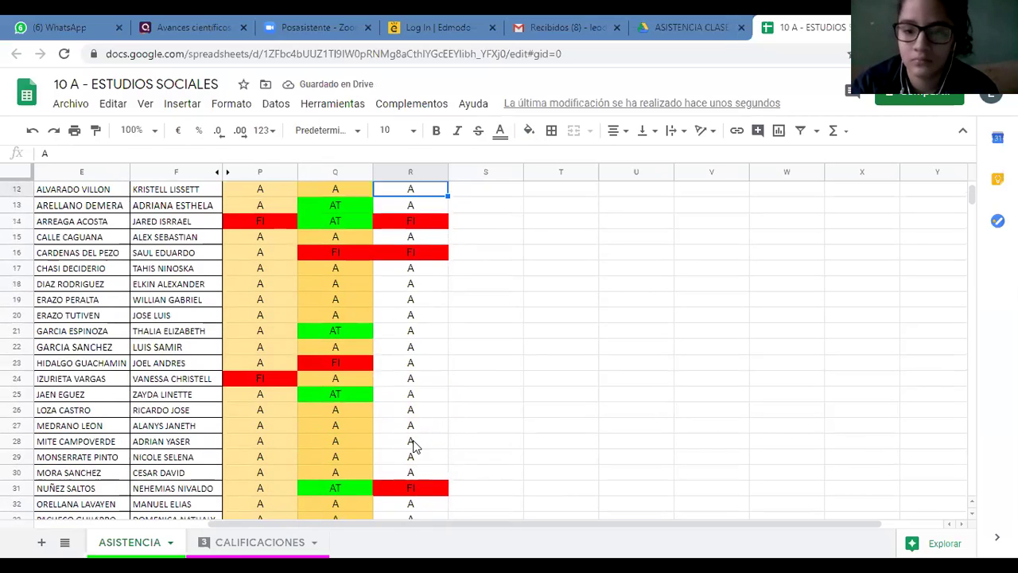
key("Up")
key("Up")
key("Down")
key("Down")
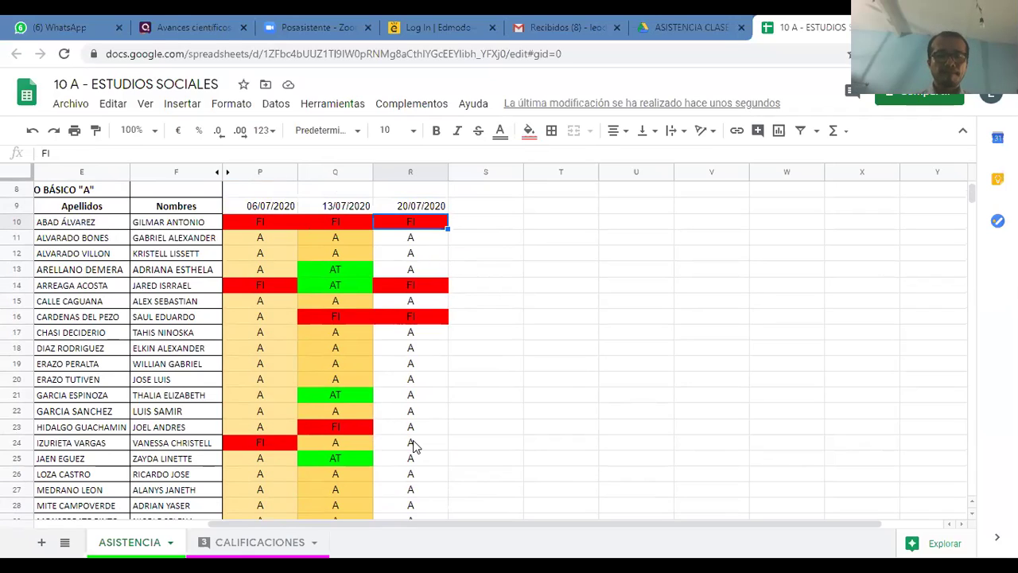
Step: Go through the 20/07/2020 column again, checking which students are marked FI
key("Down")
key("Down")
key("Down")
key("Down")
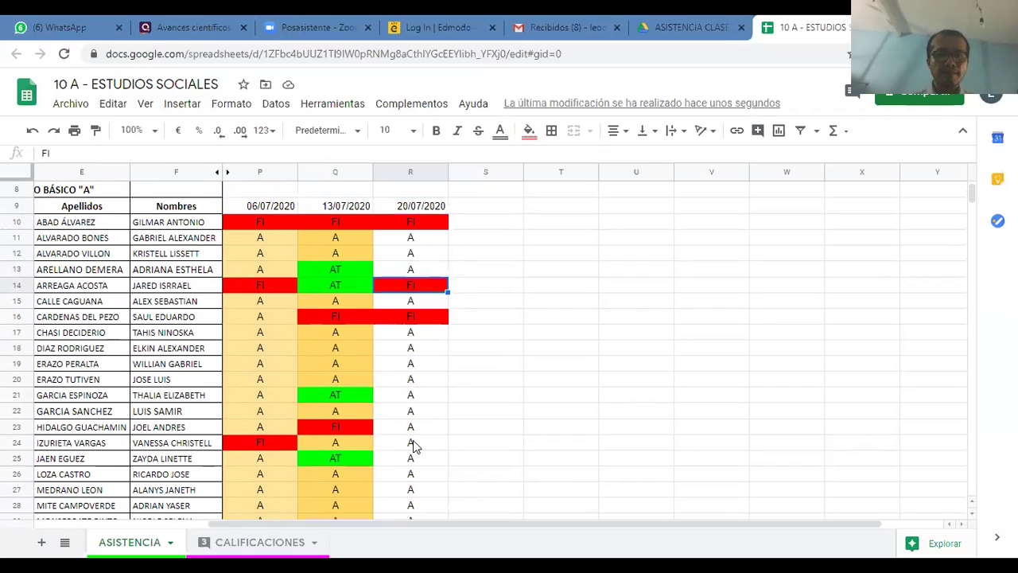
key("Down")
key("Down")
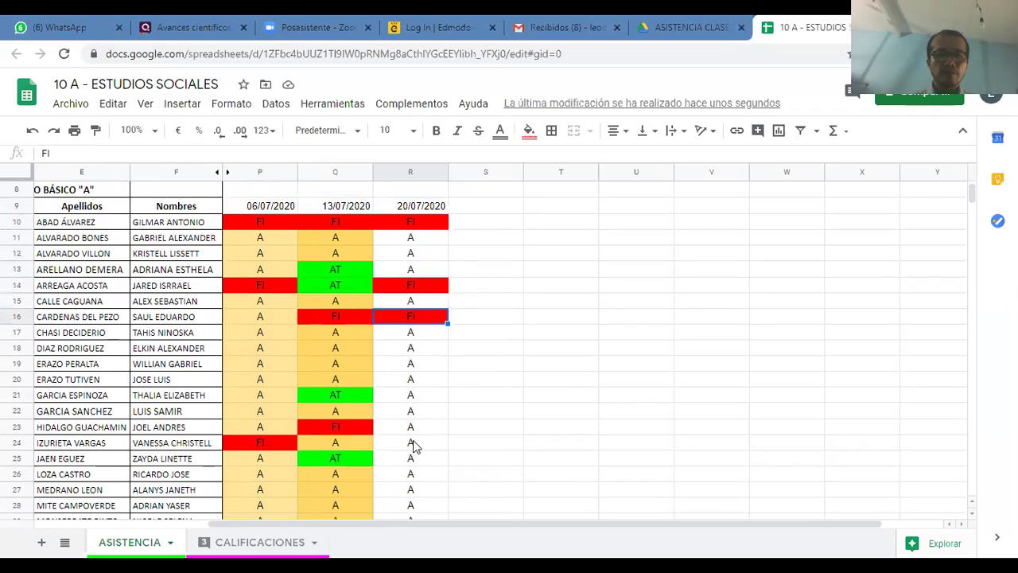
key("Down")
key("Down")
key("Down")
key("Down")
key("Down")
key("Down")
key("Down")
key("Down")
key("Down")
key("Down")
key("Down")
key("Down")
key("Down")
key("Down")
key("Down")
key("Down")
key("Down")
key("Down")
key("Down")
key("Down")
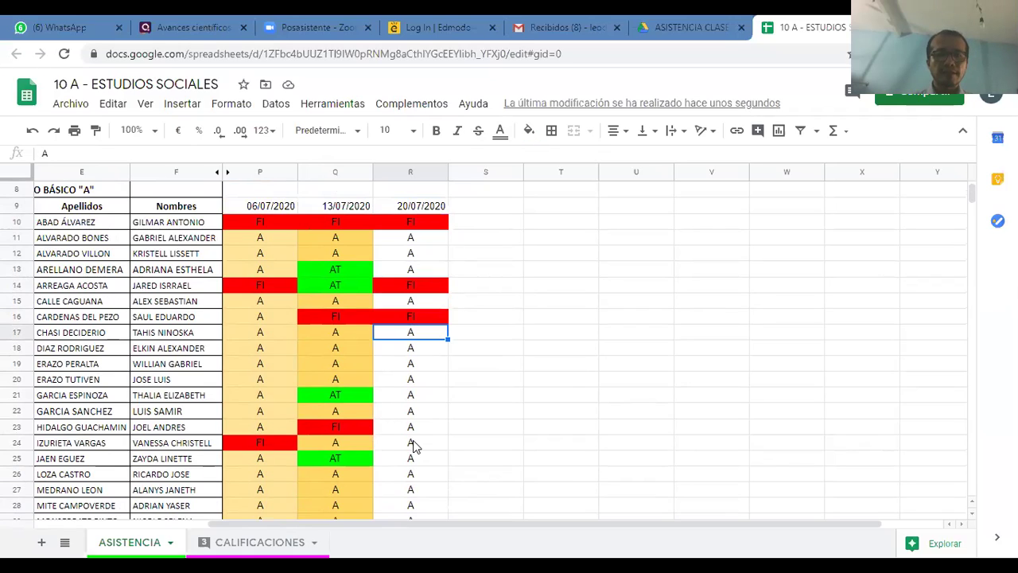
key("Up")
key("Up")
key("Up")
key("Up")
key("Up")
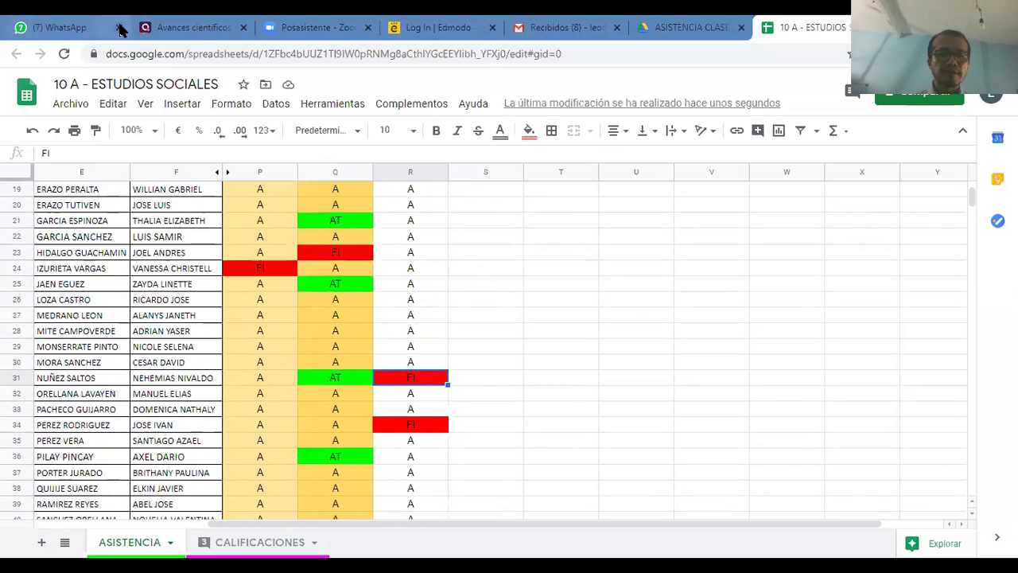
Step: Switch to WhatsApp Web and close its browser tab
left_click(88, 28)
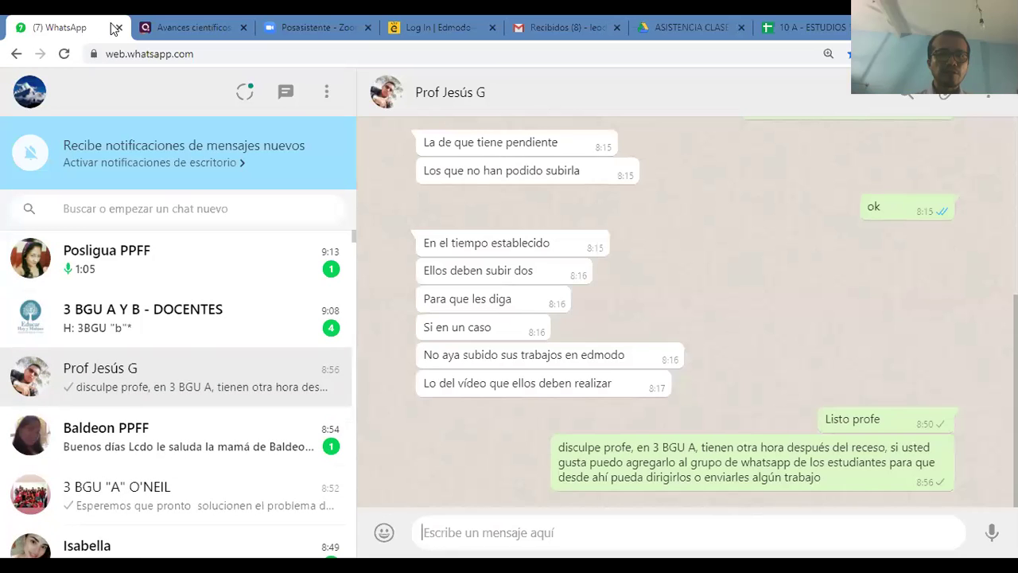
left_click(116, 28)
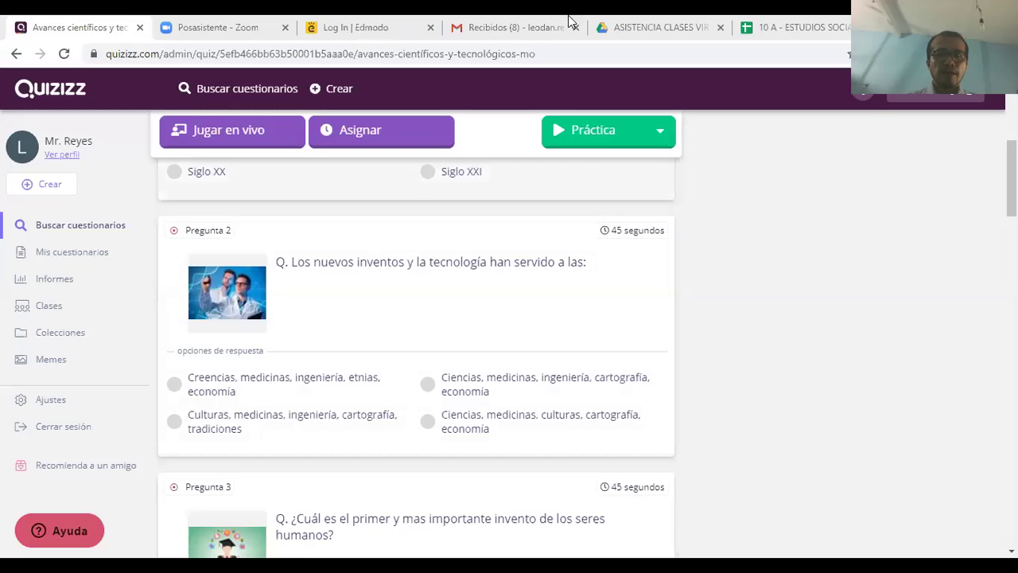
Step: Return to the 10 A - Estudios Sociales sheet and check the FI entry in row 34 of the latest attendance column
left_click(810, 21)
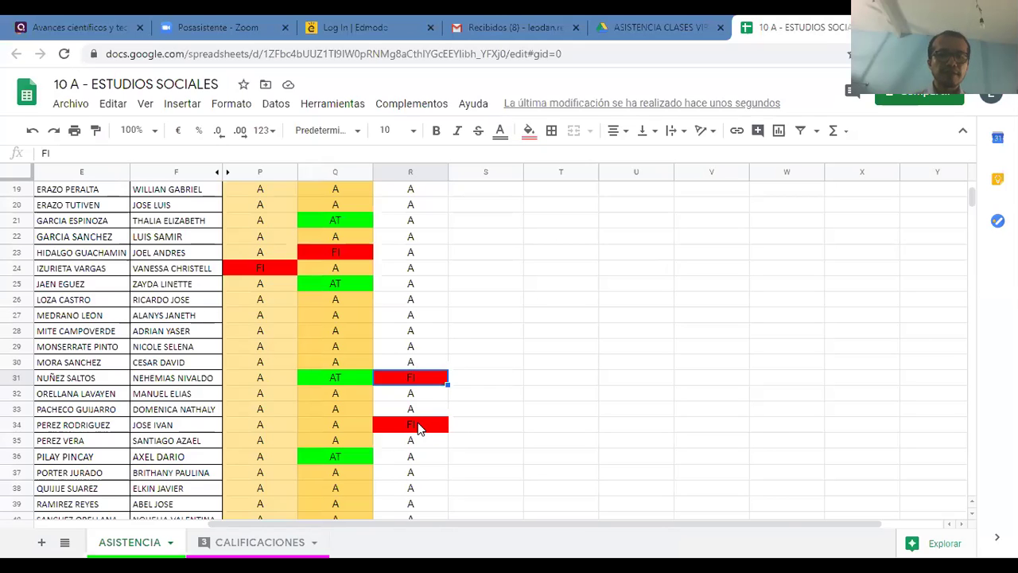
left_click(420, 429)
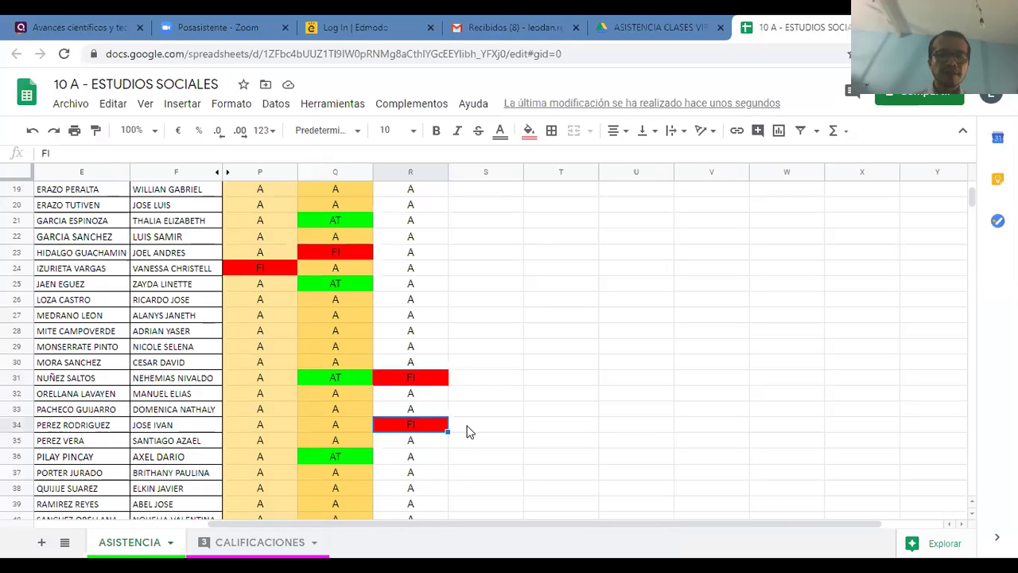
scroll(468, 431, "down", 4)
scroll(468, 431, "up", 2)
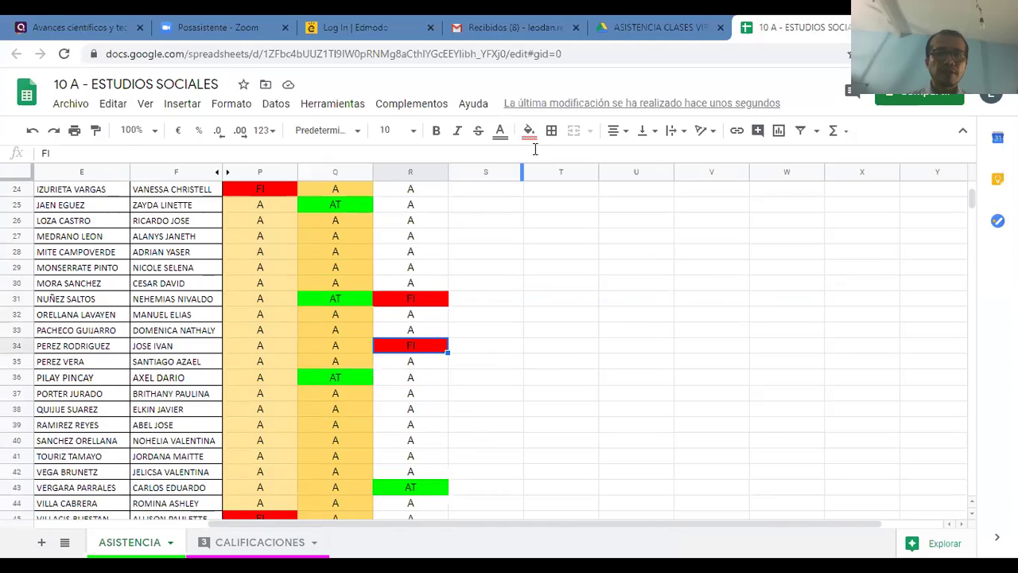
Step: Change the attendance in row 31 under 20/07/2020 to AT
left_click(415, 299)
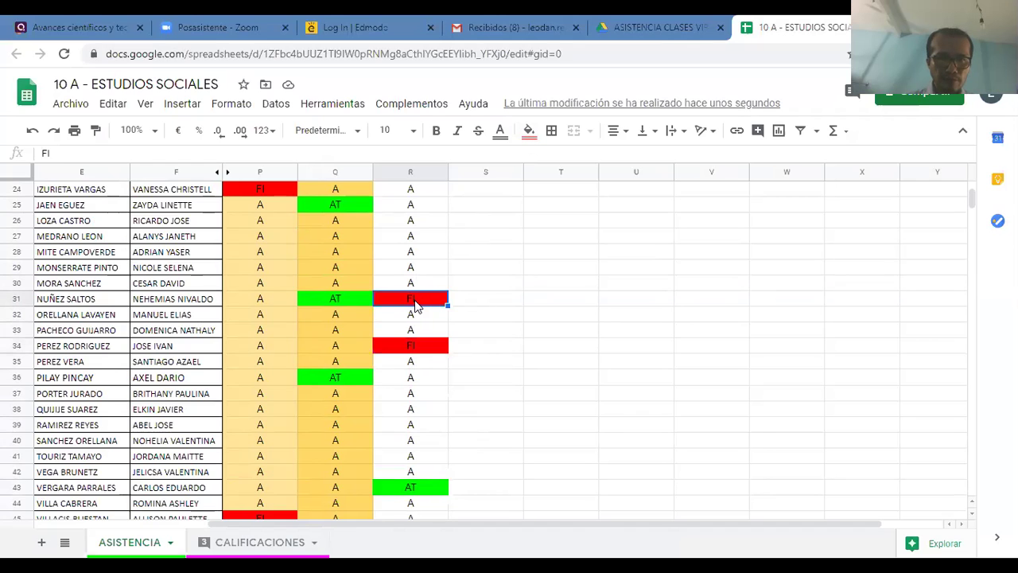
type("AT")
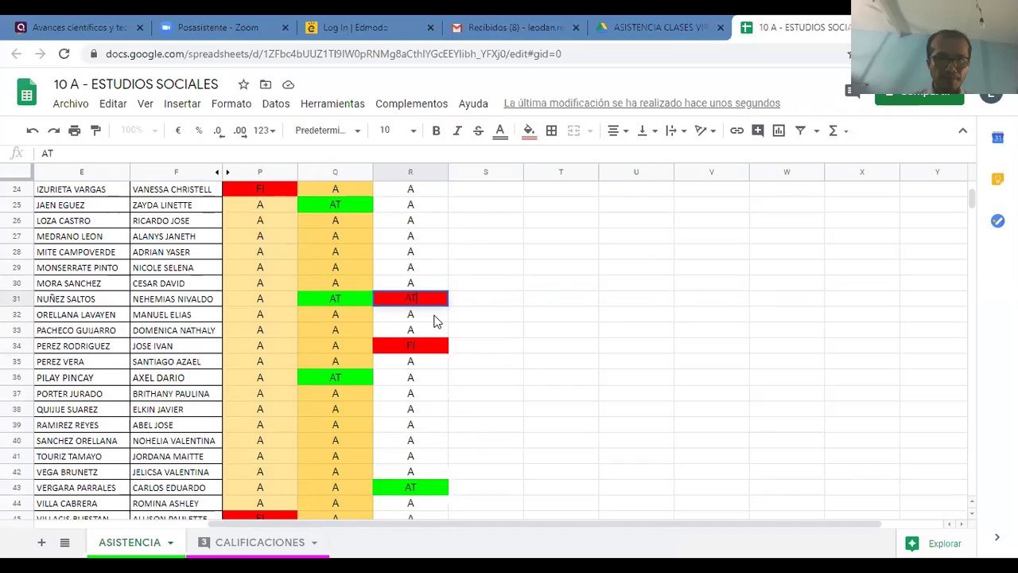
key("Return")
left_click(413, 269)
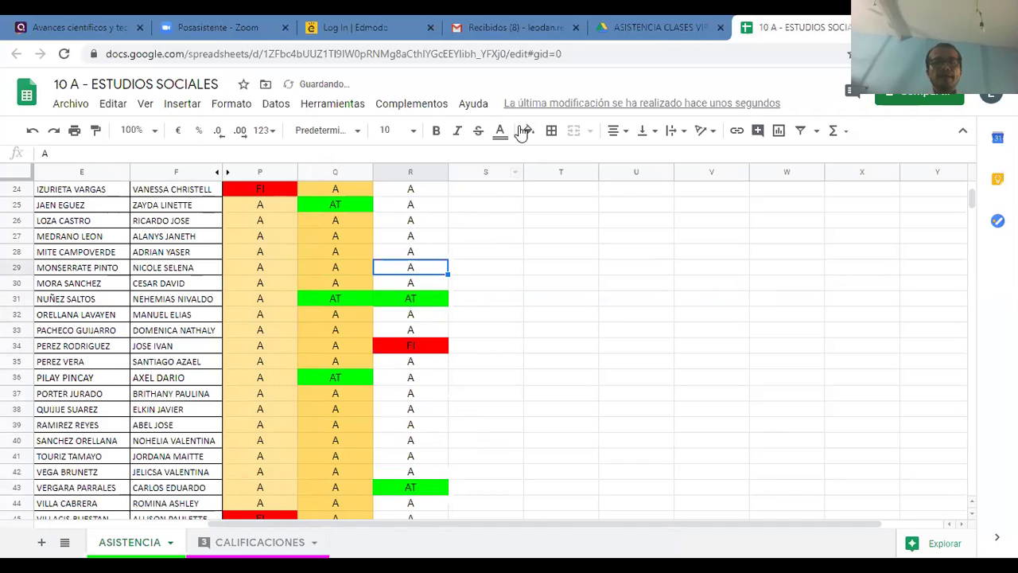